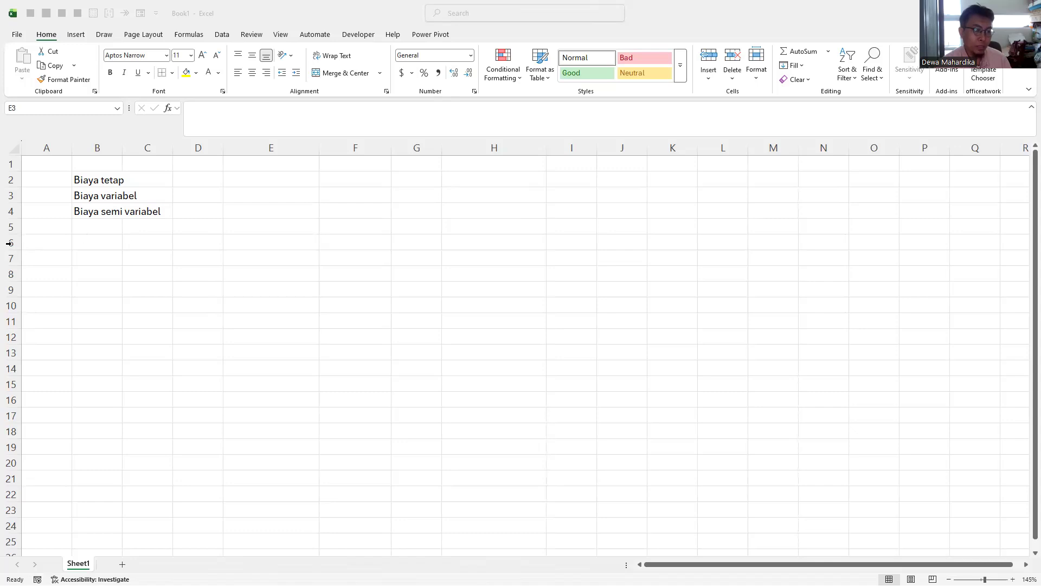
# Step: Reveal the hidden worker and supervisor data in rows 6 to 14
pyautogui.hotkey('alt', 'Tab')
pyautogui.moveTo(10, 244); pyautogui.dragTo(29, 370)
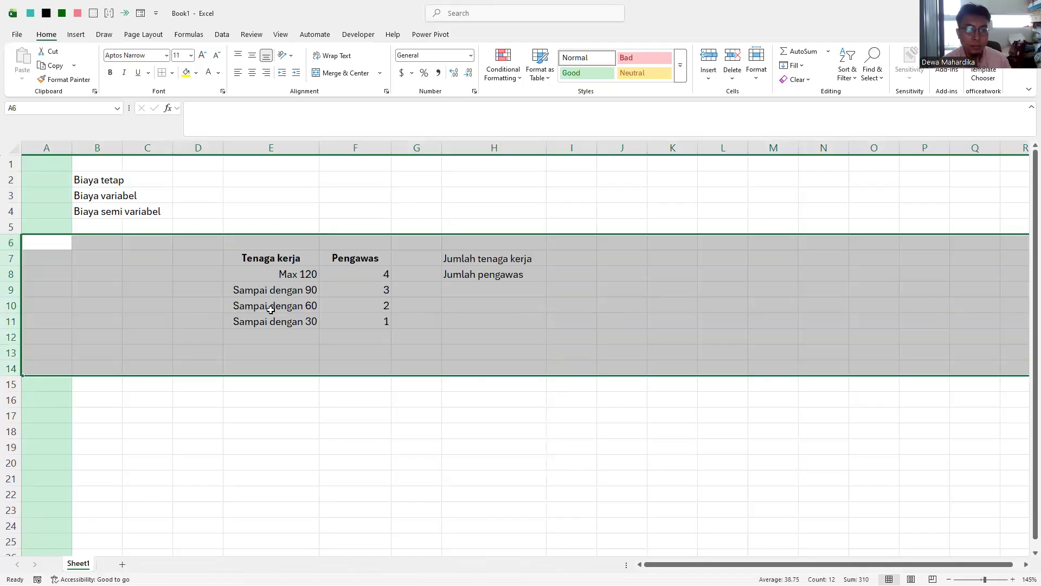
pyautogui.click(290, 258)
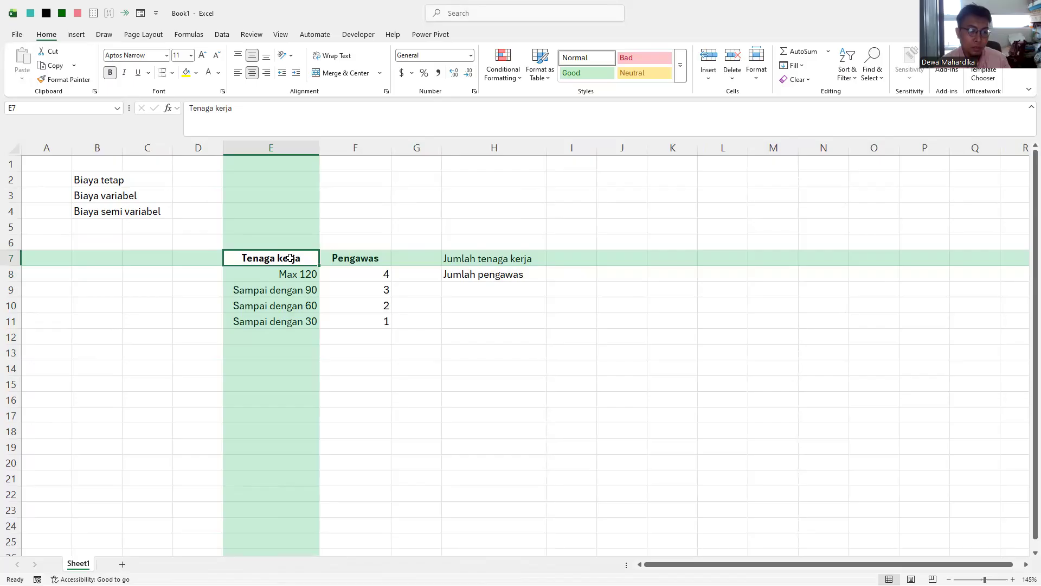
# Step: Apply all borders to the Tenaga kerja and Pengawas table in E7:F11
pyautogui.moveTo(304, 320); pyautogui.dragTo(339, 321)
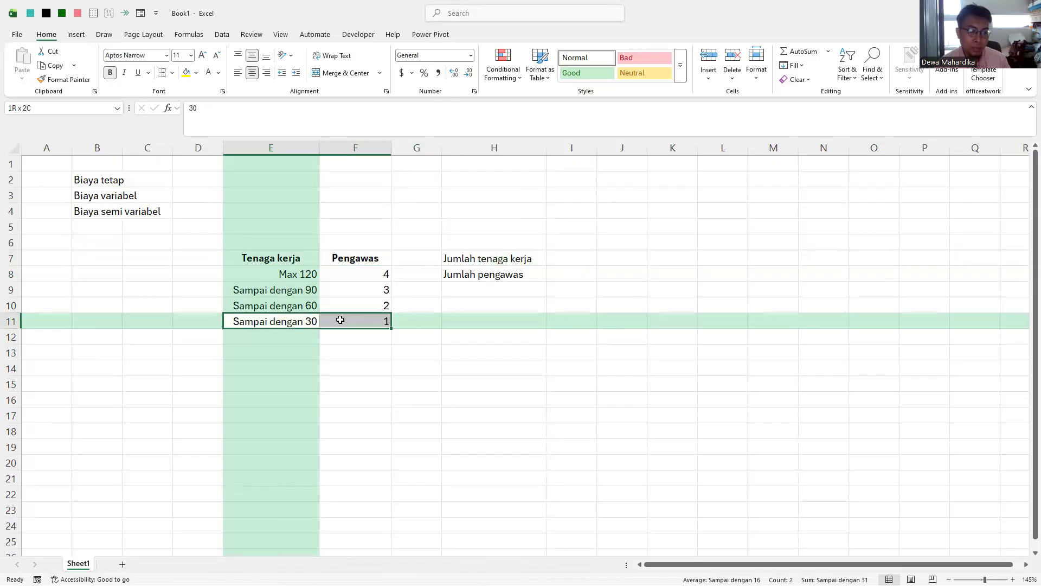
pyautogui.moveTo(315, 258); pyautogui.dragTo(365, 320)
pyautogui.press('alt')
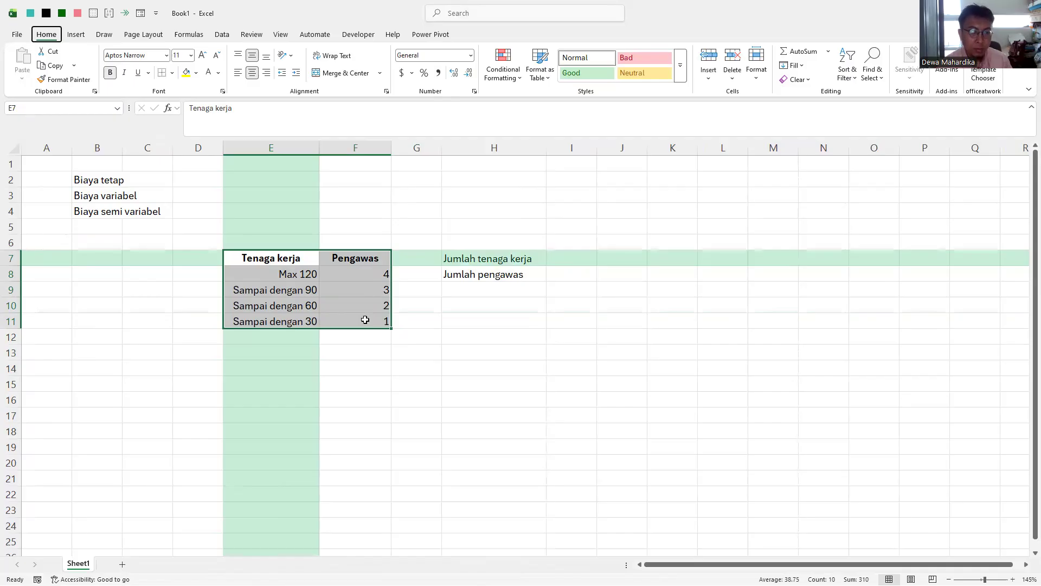
pyautogui.press('h')
pyautogui.press('b')
pyautogui.press('a')
pyautogui.click(365, 320)
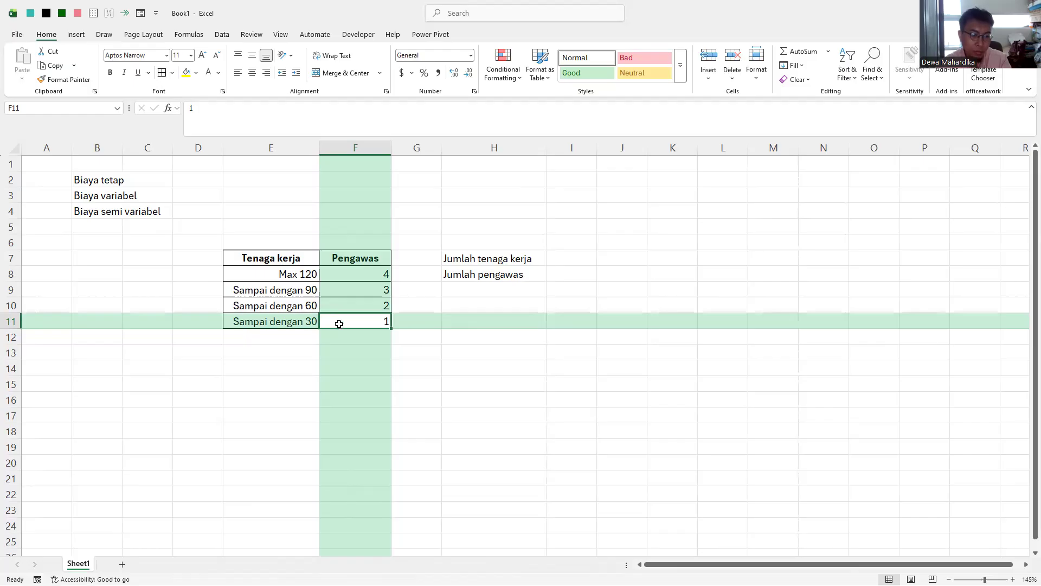
pyautogui.moveTo(307, 321); pyautogui.dragTo(359, 320)
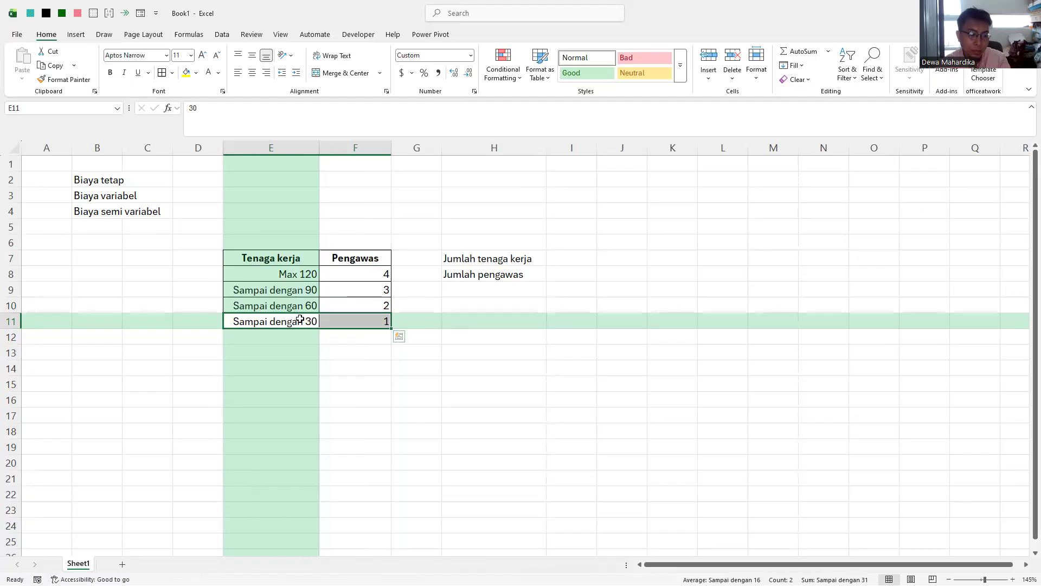
pyautogui.click(296, 305)
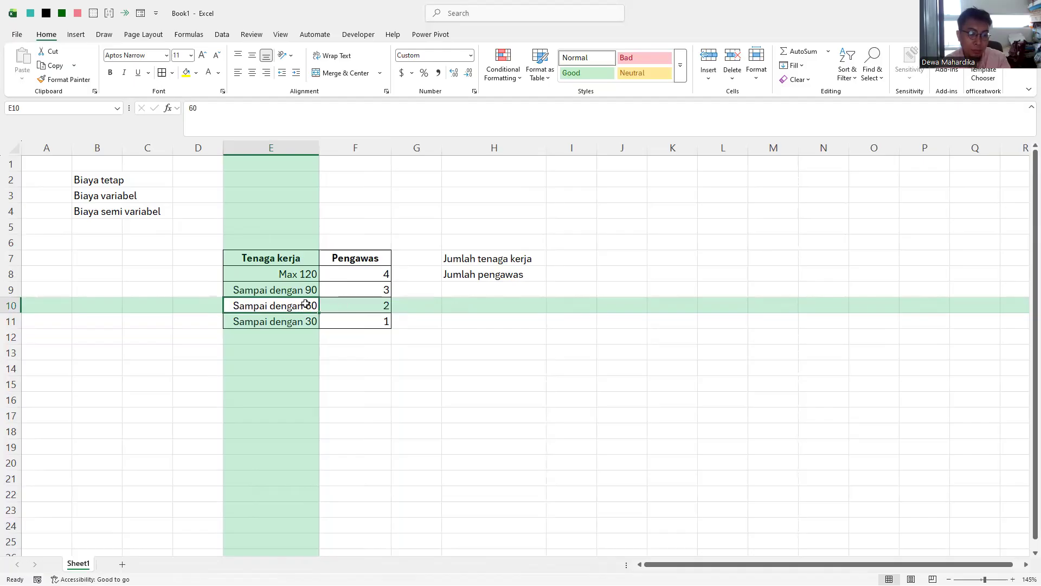
pyautogui.click(348, 302)
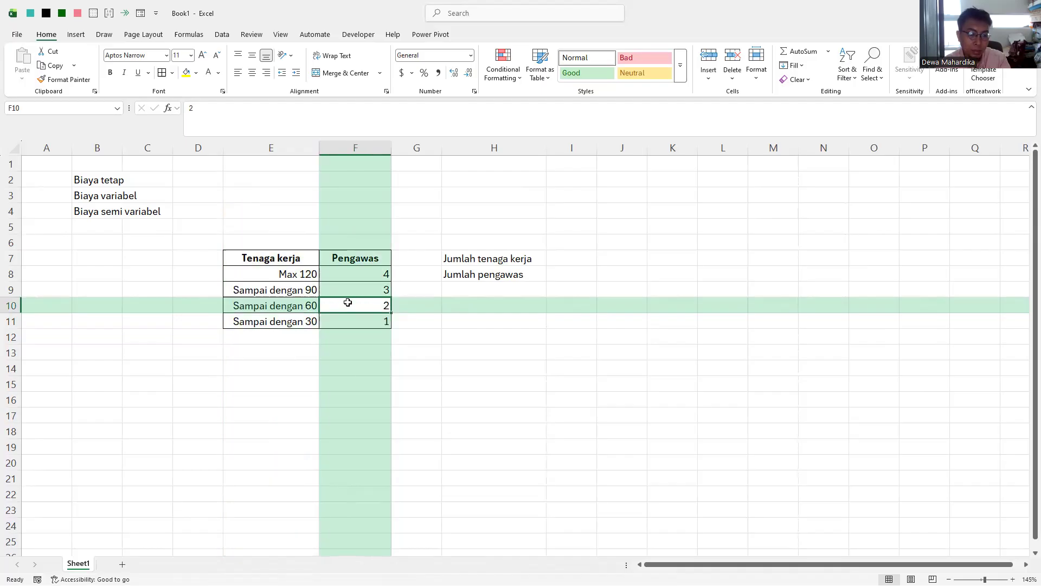
pyautogui.click(299, 275)
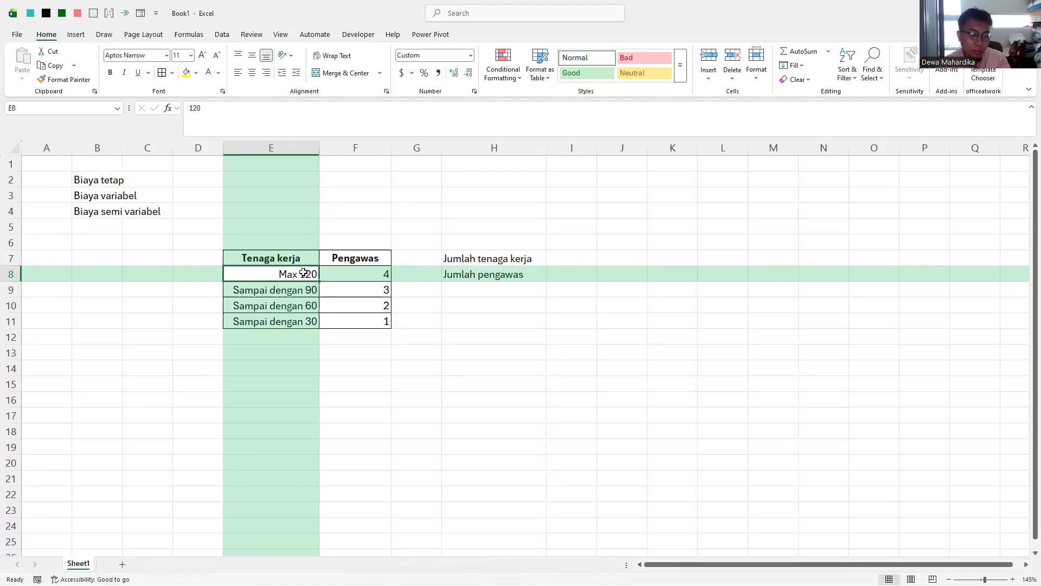
pyautogui.click(354, 277)
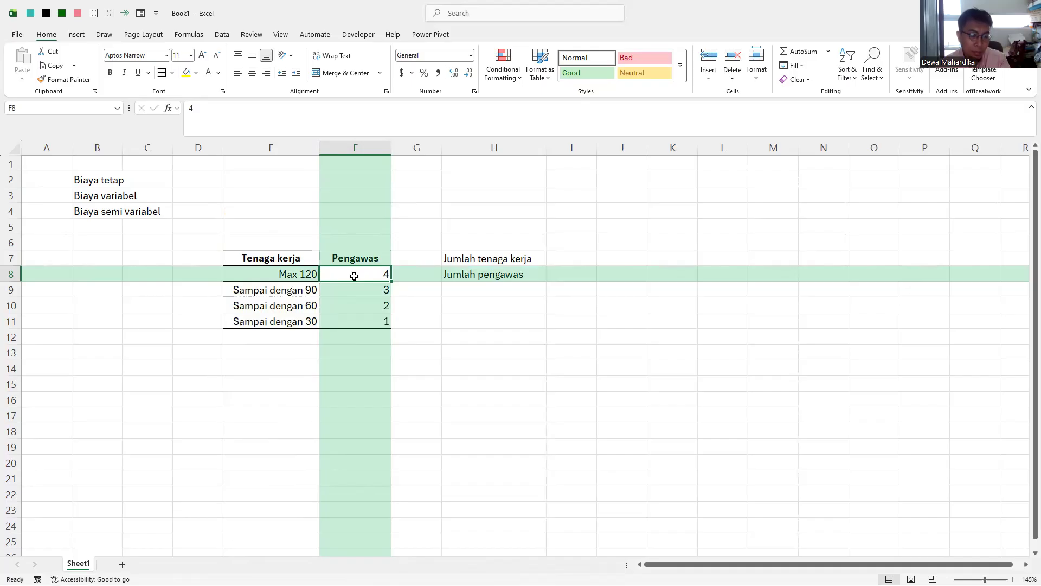
# Step: Enter 20 as the Jumlah tenaga kerja in cell I7
pyautogui.click(567, 256)
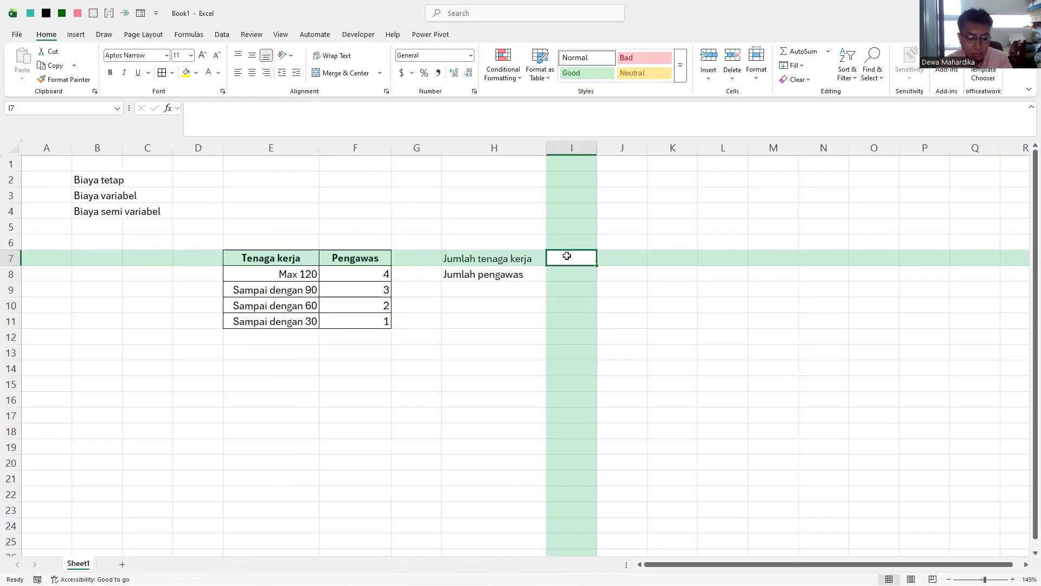
pyautogui.write('20')
pyautogui.press('Return')
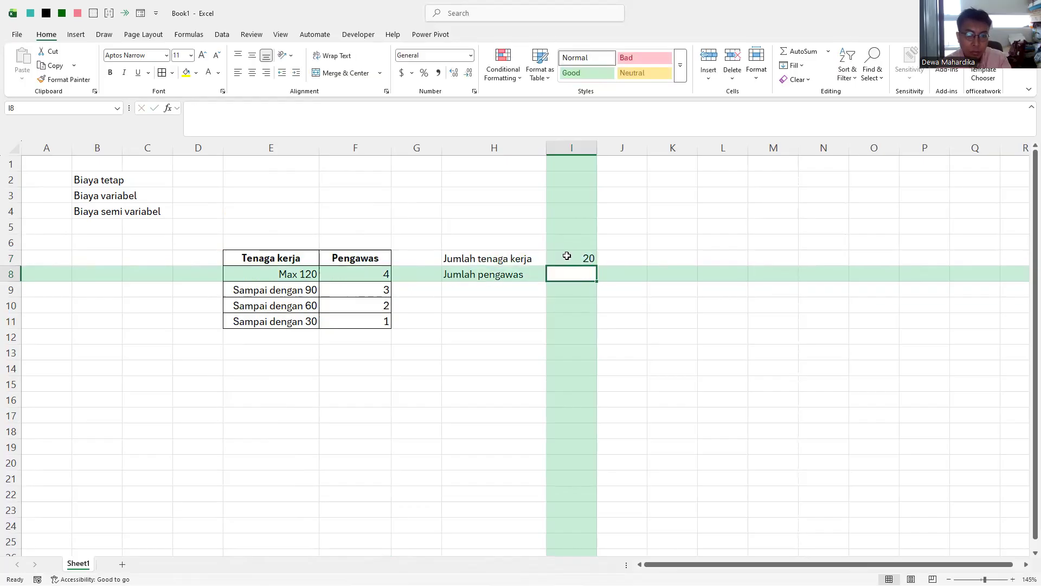
pyautogui.moveTo(305, 258); pyautogui.dragTo(358, 317)
pyautogui.click(358, 317)
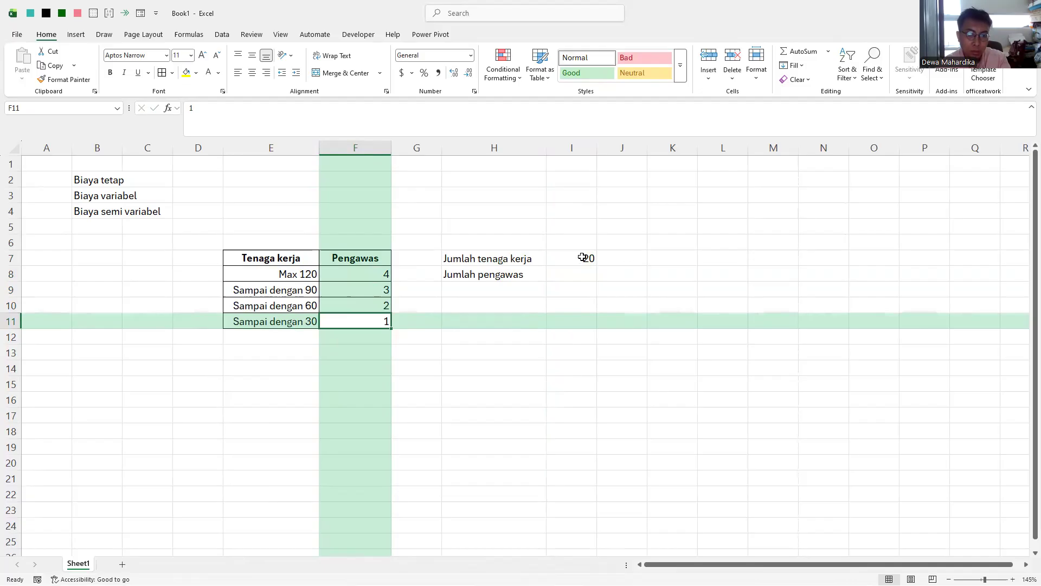
# Step: Change the Jumlah tenaga kerja in I7 to 22
pyautogui.click(561, 259)
pyautogui.write('22')
pyautogui.press('Return')
# Step: Set the Jumlah tenaga kerja in I7 to 10 and enter 1 as the Jumlah pengawas in I8
pyautogui.click(562, 258)
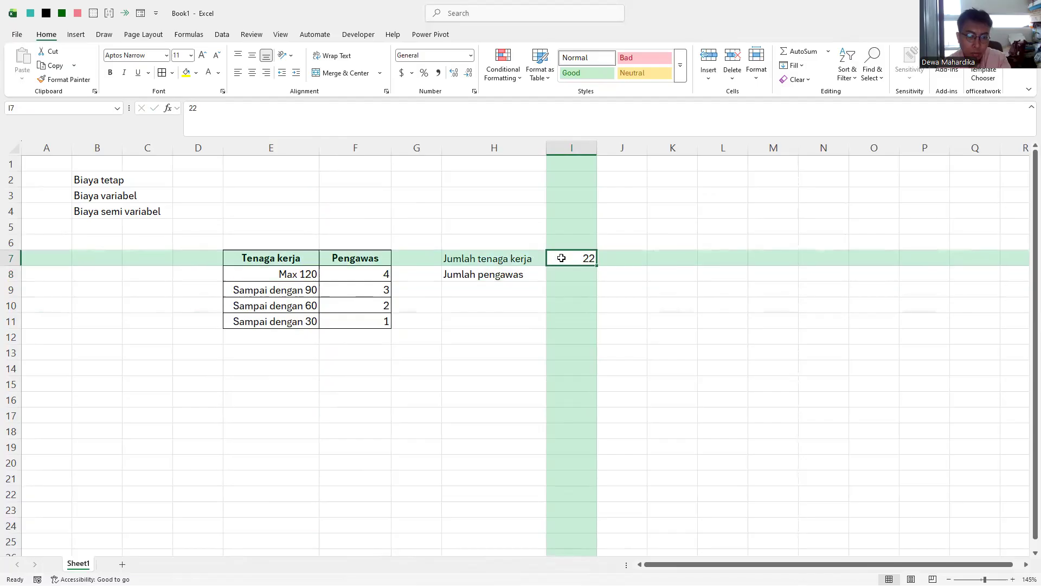
pyautogui.write('10')
pyautogui.press('Up')
pyautogui.press('Up')
pyautogui.press('Down')
pyautogui.press('Down')
pyautogui.press('Down')
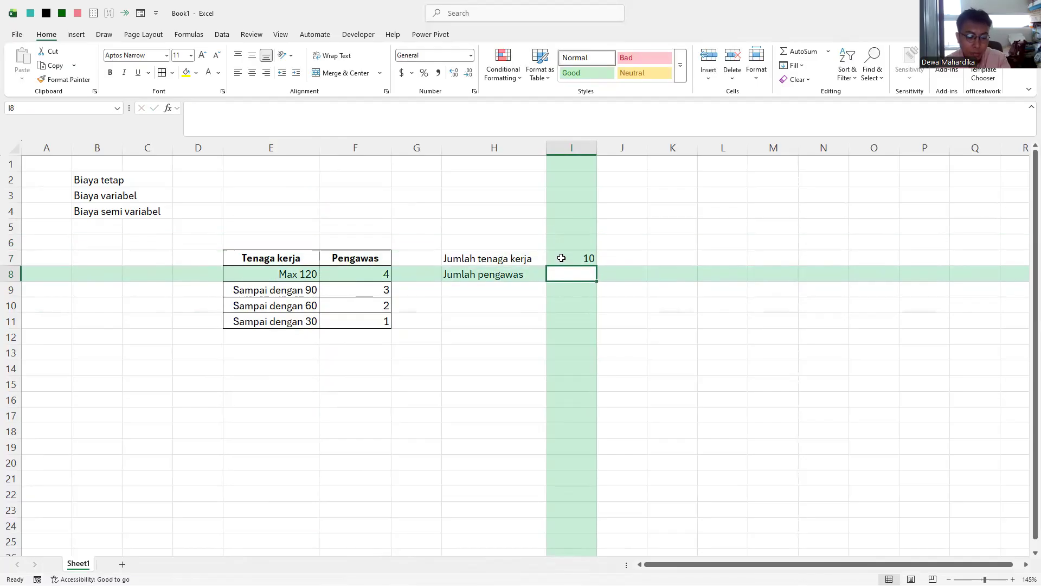
pyautogui.write('1')
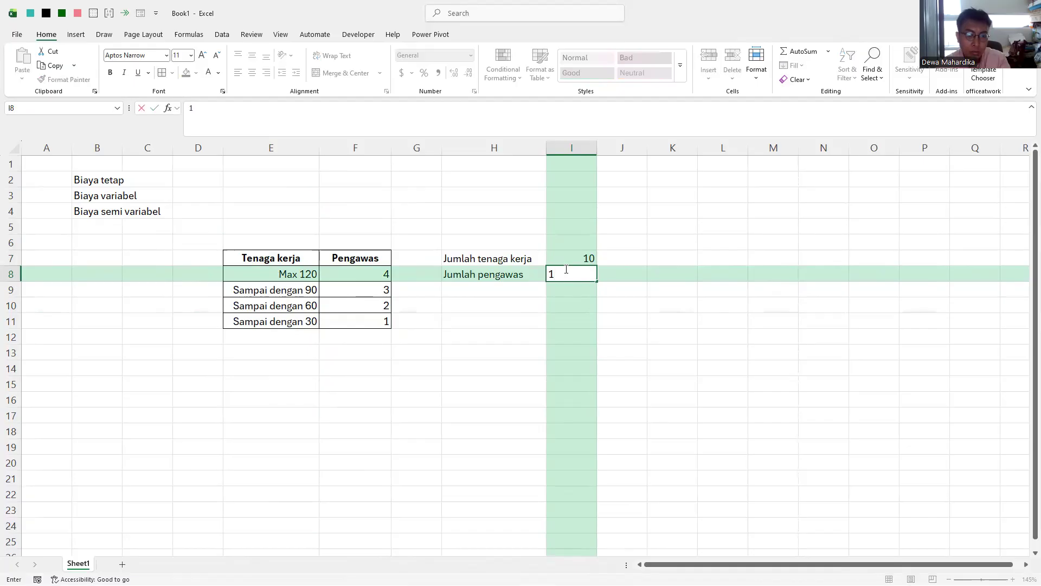
pyautogui.press('Down')
pyautogui.press('Down')
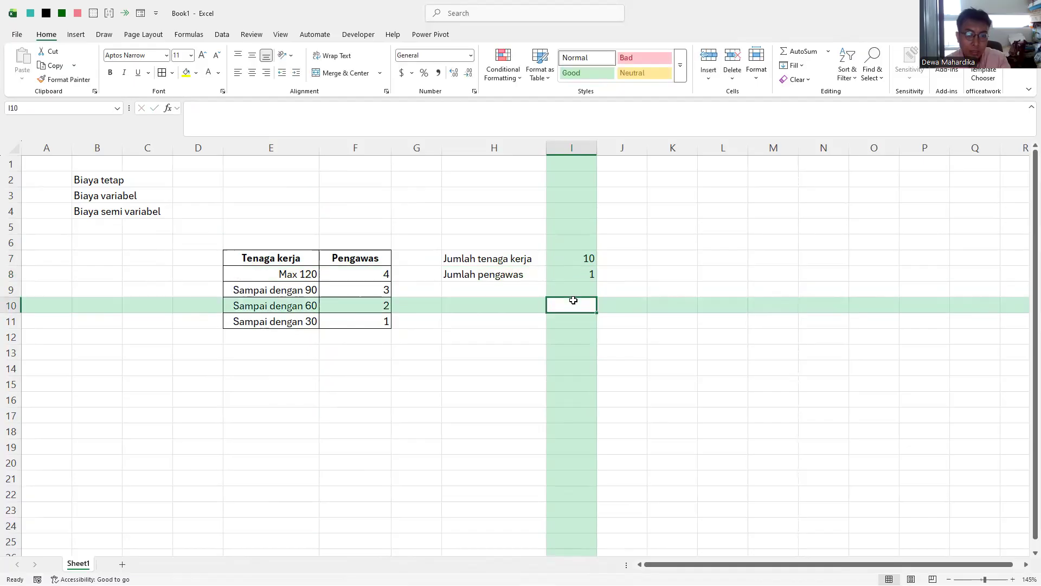
# Step: Set the Jumlah tenaga kerja in I7 to 31 and the Jumlah pengawas in I8 to 2
pyautogui.click(586, 259)
pyautogui.write('31')
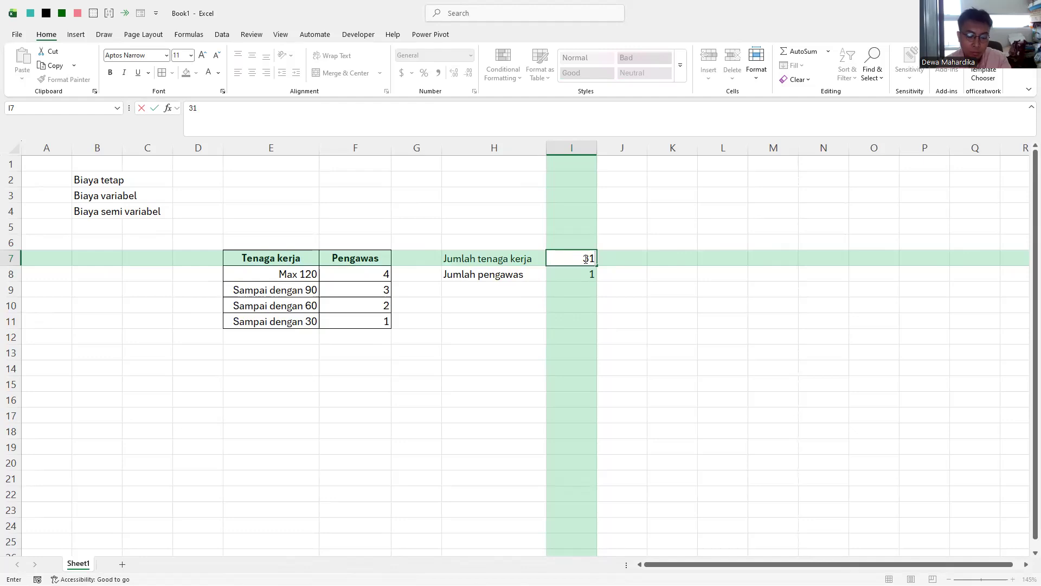
pyautogui.press('Return')
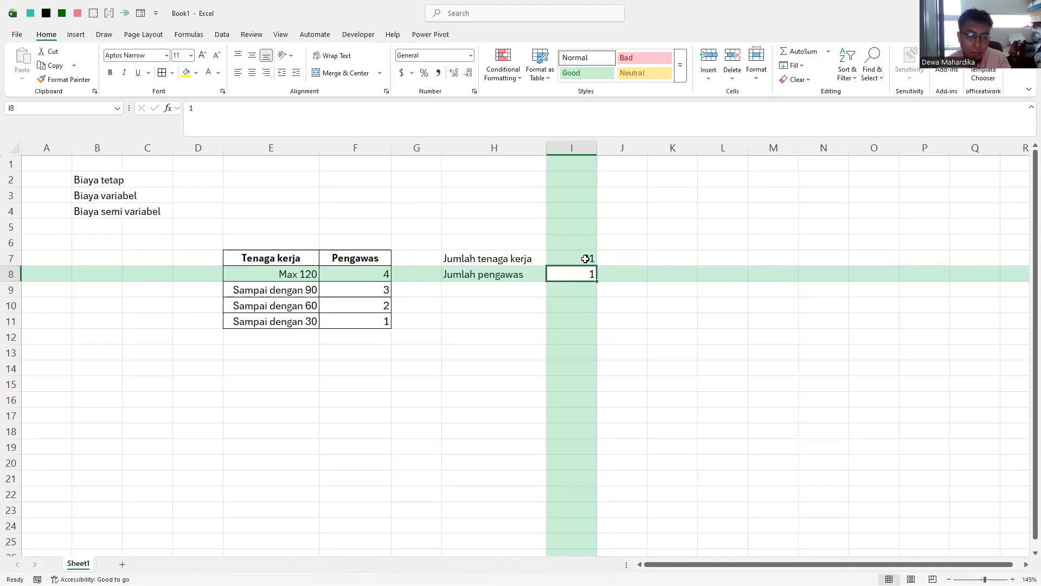
pyautogui.write('2')
pyautogui.press('Return')
pyautogui.press('Up')
pyautogui.click(585, 259)
pyautogui.press('Down')
pyautogui.click(288, 322)
pyautogui.moveTo(337, 321); pyautogui.dragTo(340, 322)
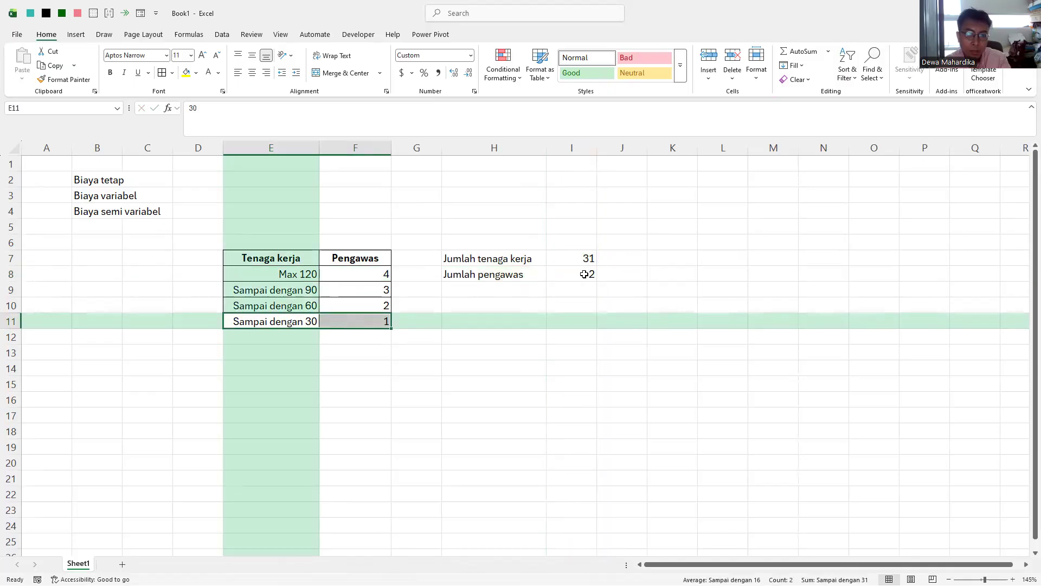
pyautogui.click(584, 274)
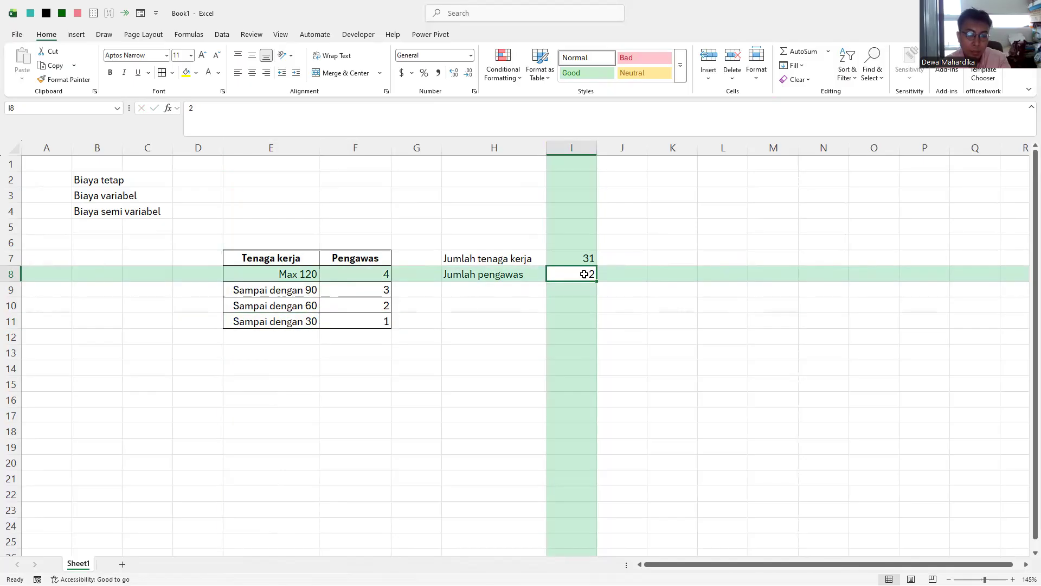
pyautogui.write('=')
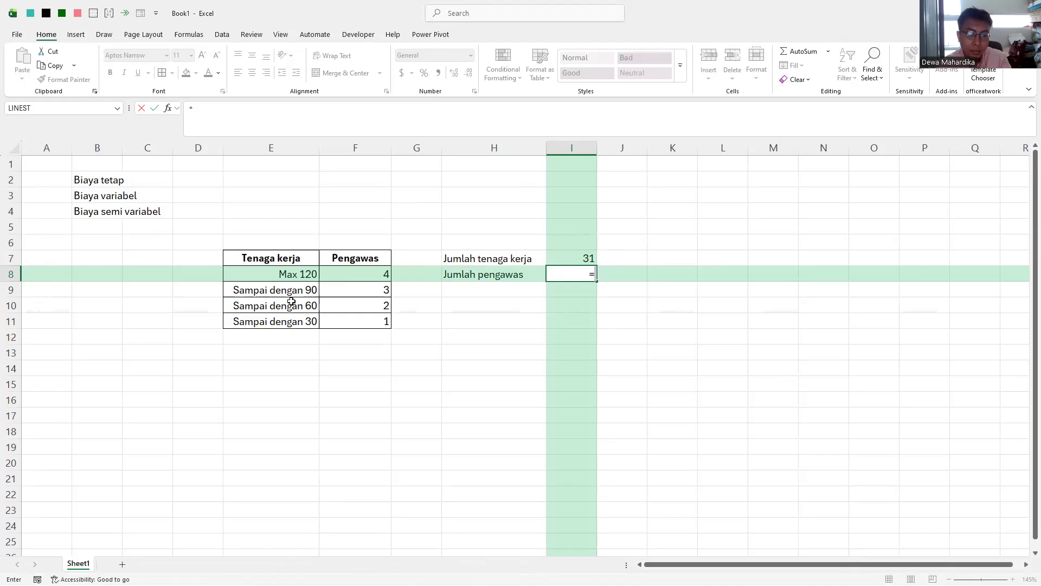
pyautogui.press('Return')
pyautogui.moveTo(276, 274); pyautogui.dragTo(355, 324)
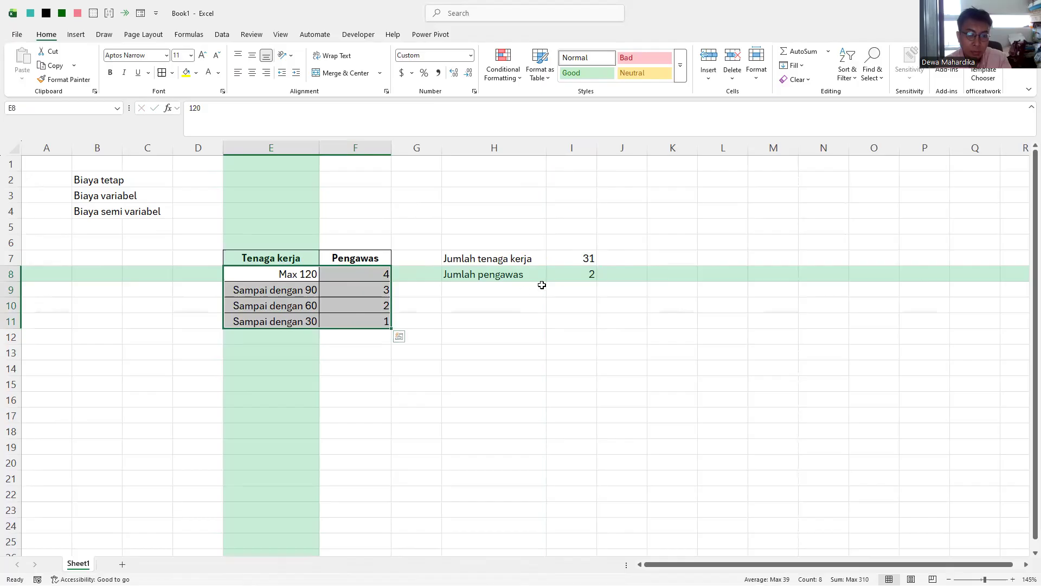
pyautogui.click(573, 258)
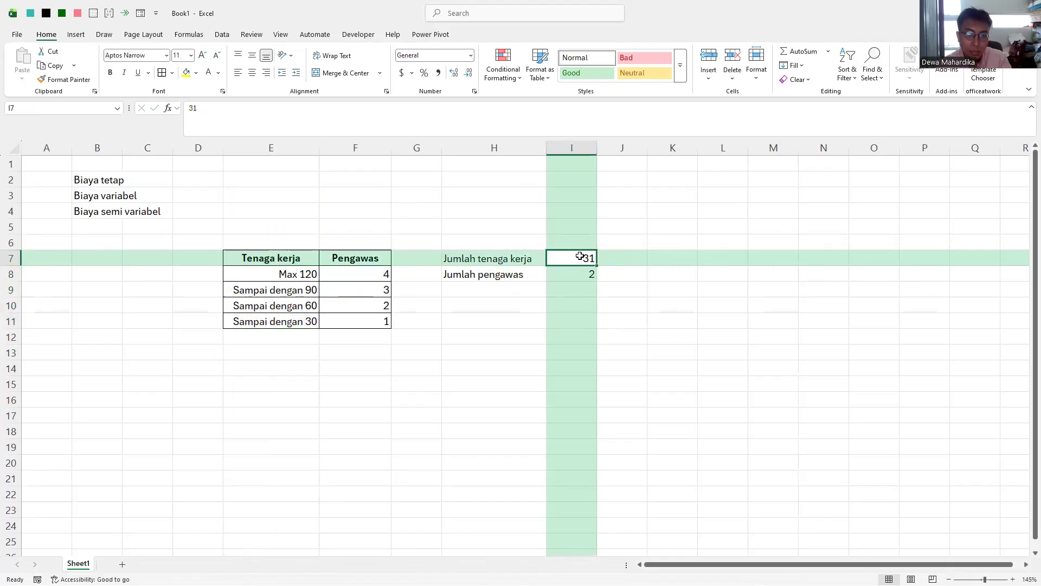
pyautogui.moveTo(292, 274); pyautogui.dragTo(363, 327)
# Step: Enter the exact-match formula =XLOOKUP(I7,E8:E11,F8:F11,,0) for the Jumlah pengawas in I8
pyautogui.click(561, 274)
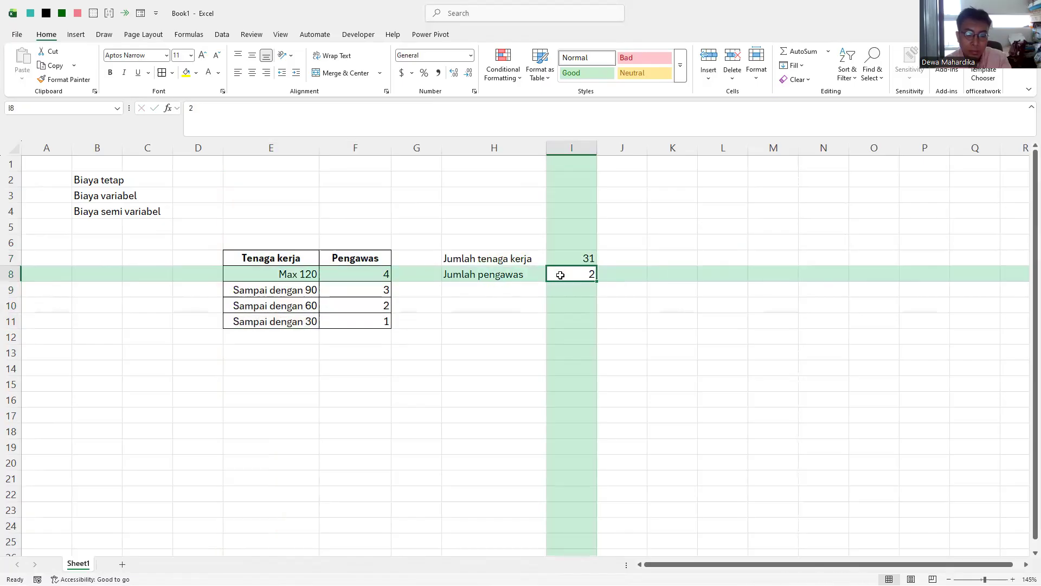
pyautogui.write('=x')
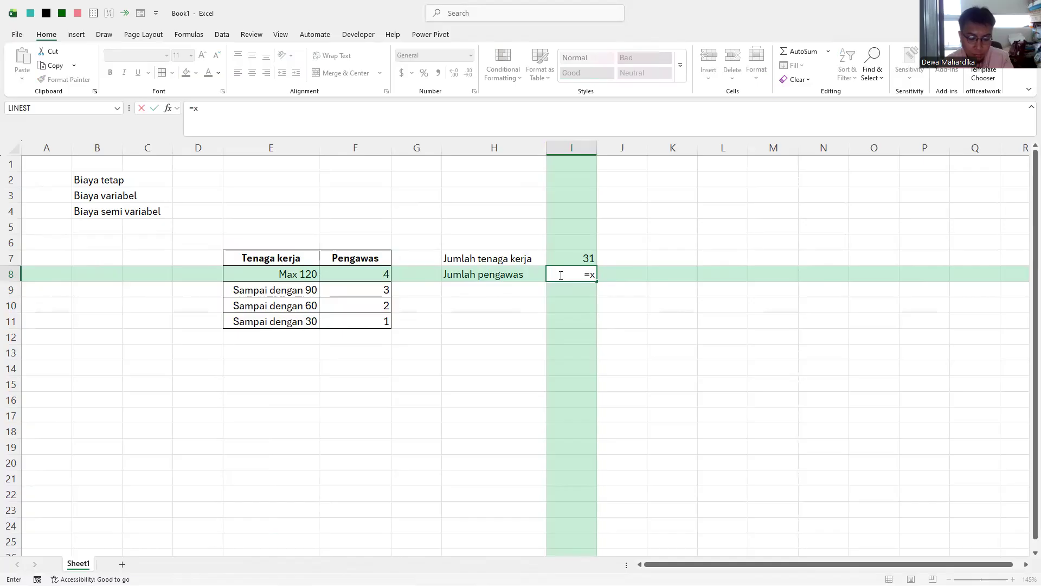
pyautogui.write('lookup(')
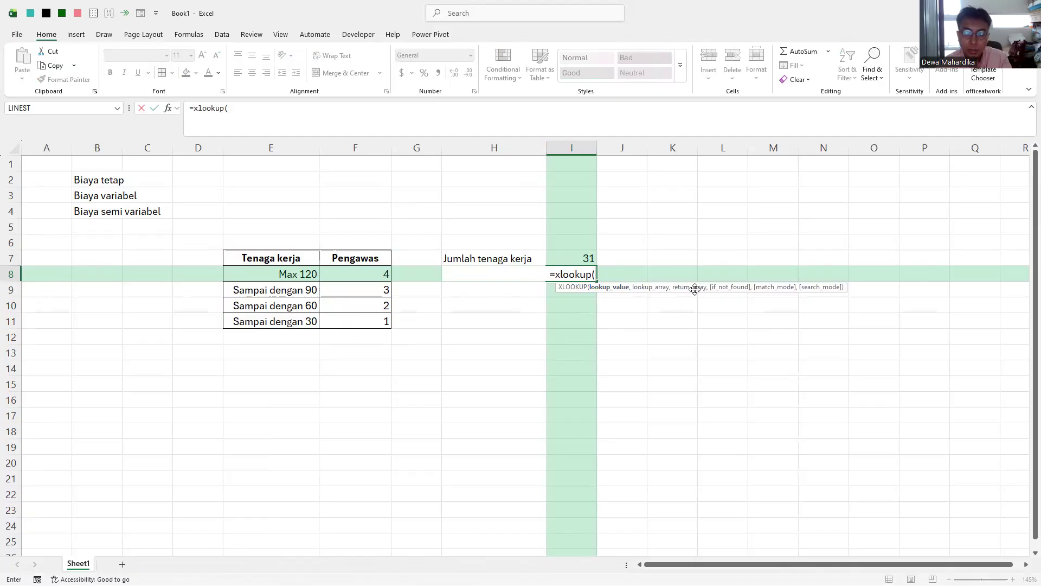
pyautogui.click(579, 257)
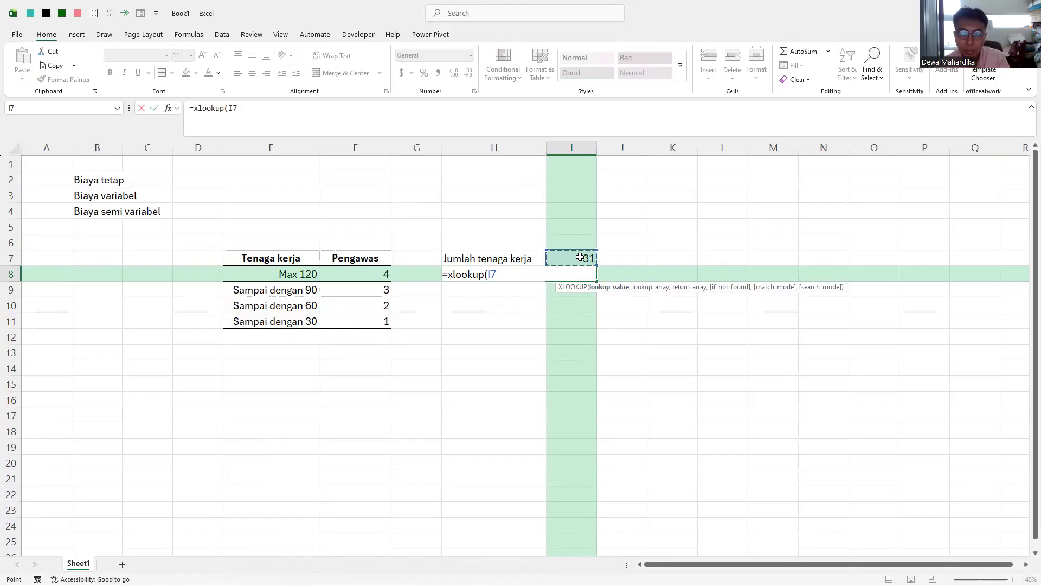
pyautogui.write(',')
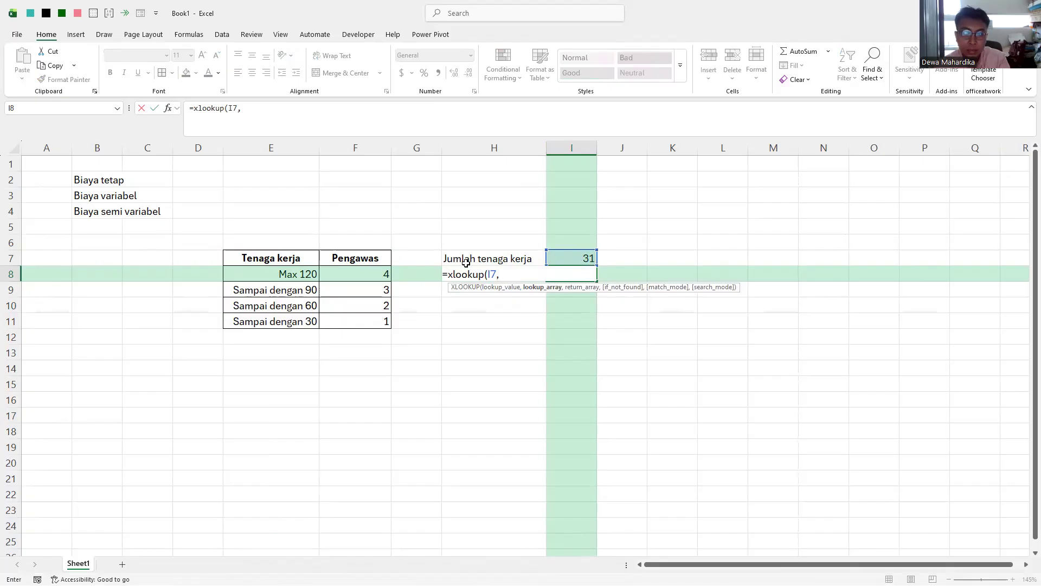
pyautogui.moveTo(305, 275); pyautogui.dragTo(307, 321)
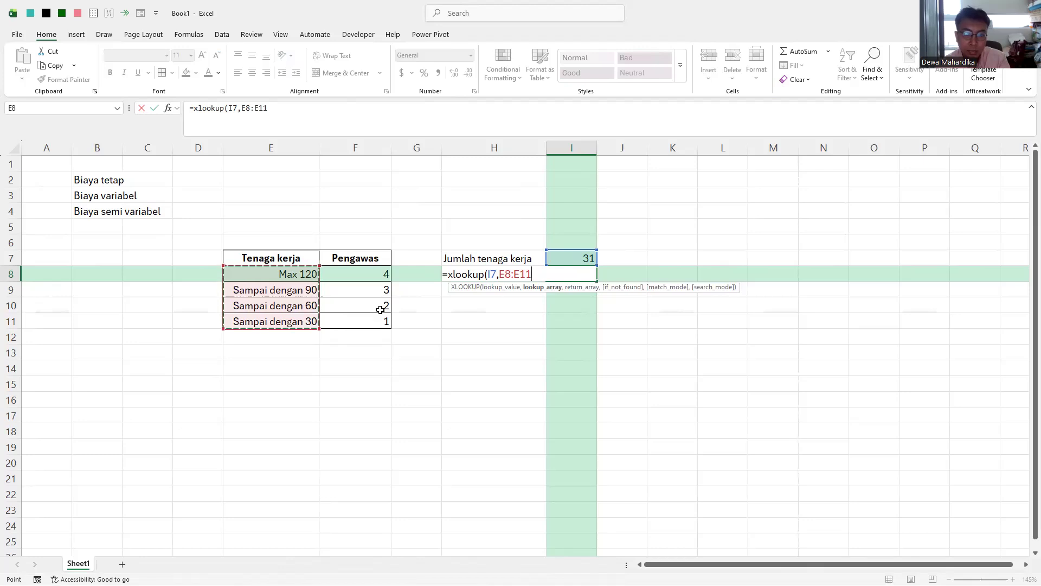
pyautogui.write(',')
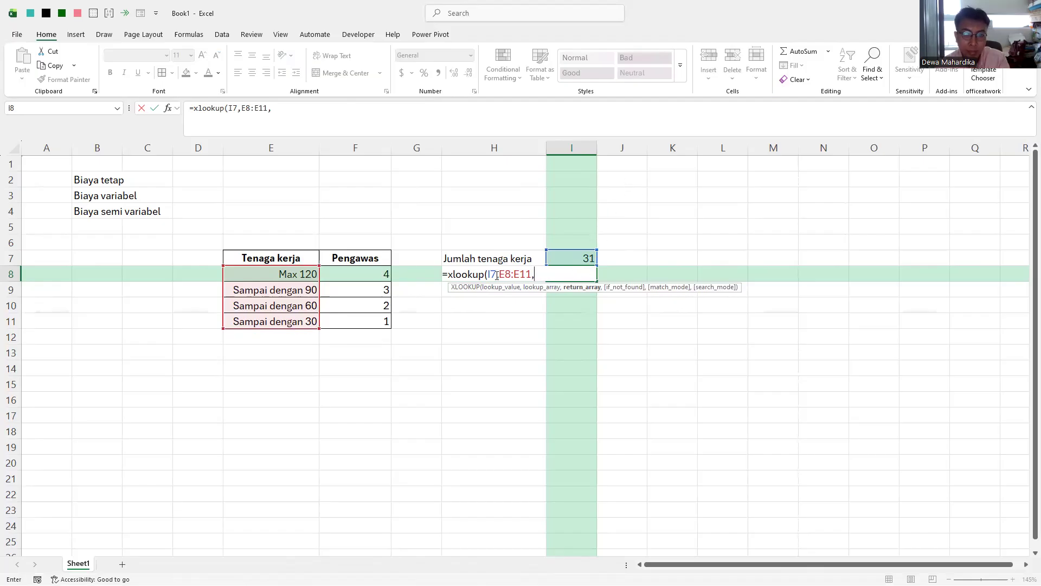
pyautogui.moveTo(365, 277); pyautogui.dragTo(363, 321)
pyautogui.write(',')
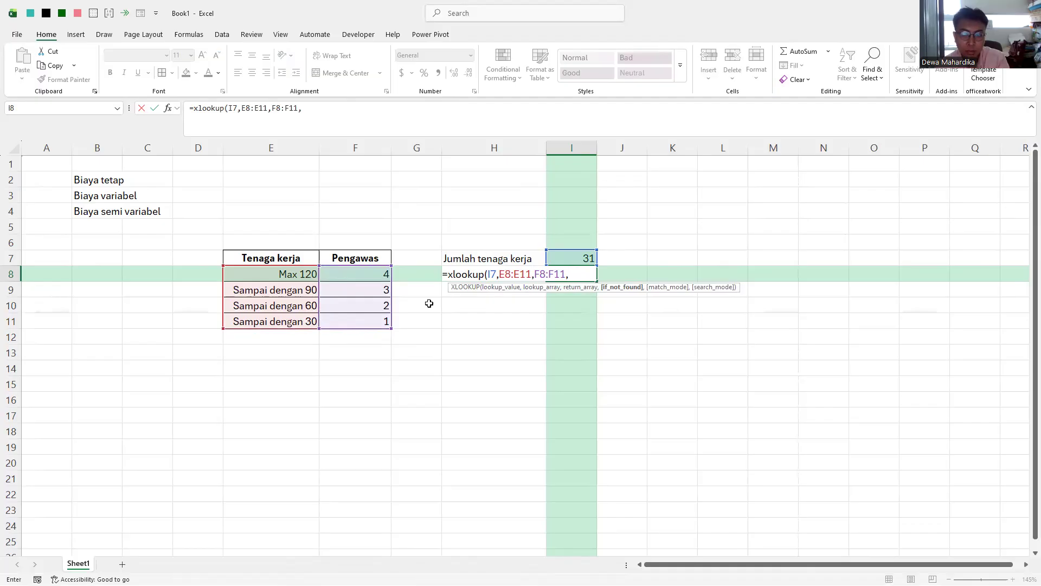
pyautogui.write(',')
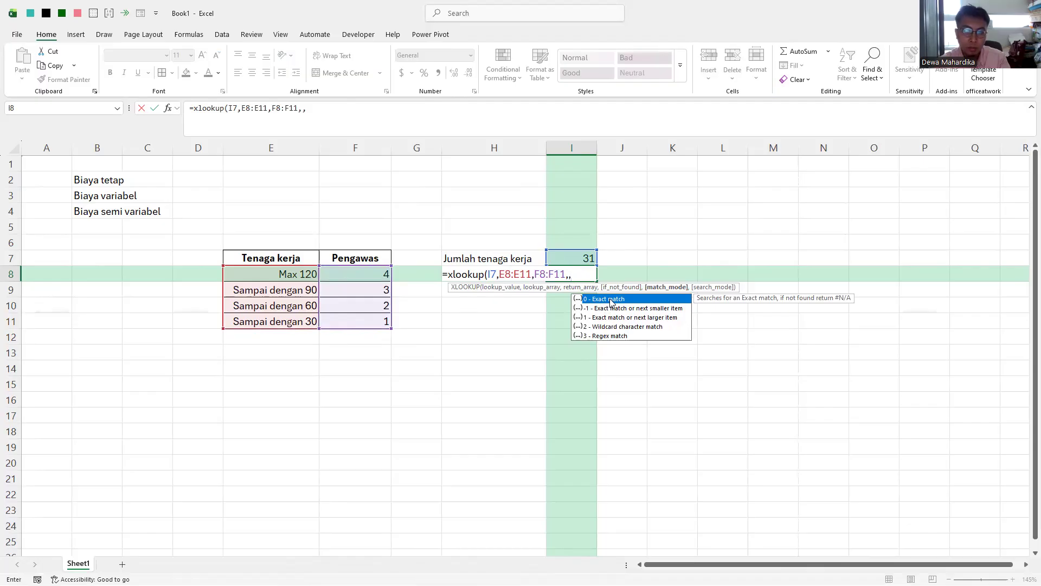
pyautogui.write('0')
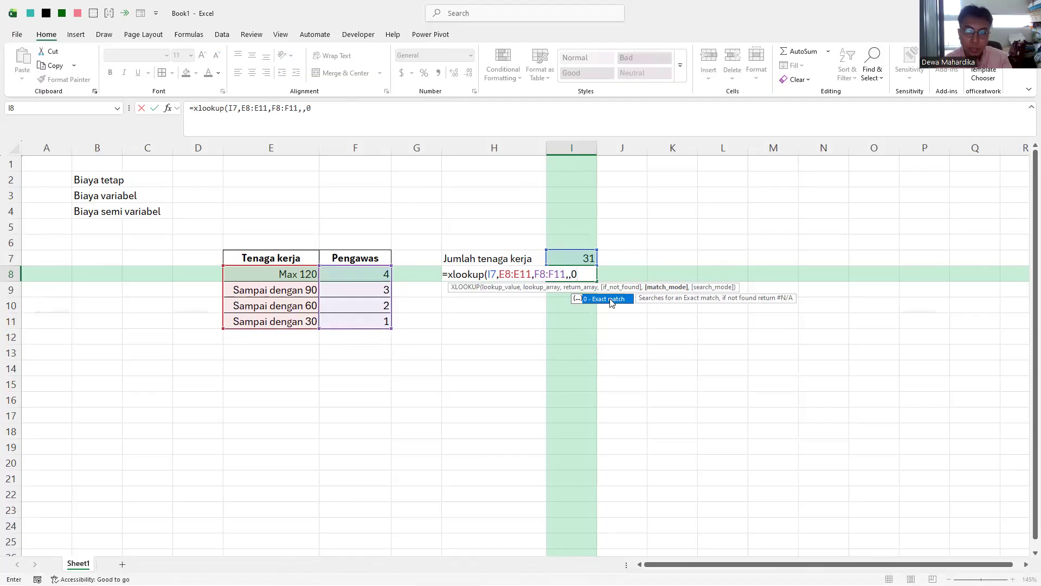
pyautogui.write(')')
pyautogui.press('Return')
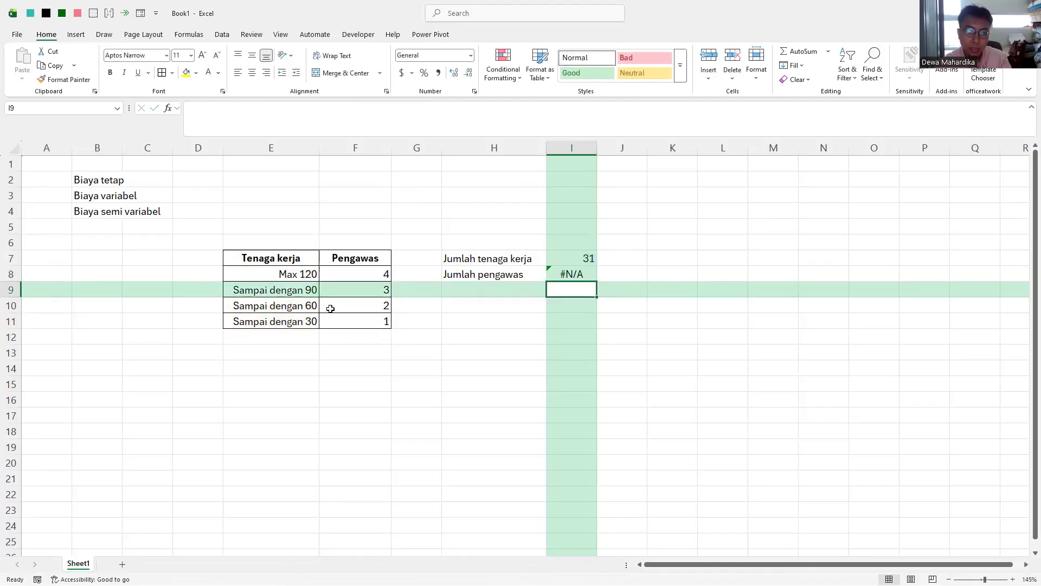
# Step: Test the exact-match lookup by setting the Jumlah tenaga kerja in I7 to 30 and to 60
pyautogui.moveTo(291, 319); pyautogui.dragTo(305, 275)
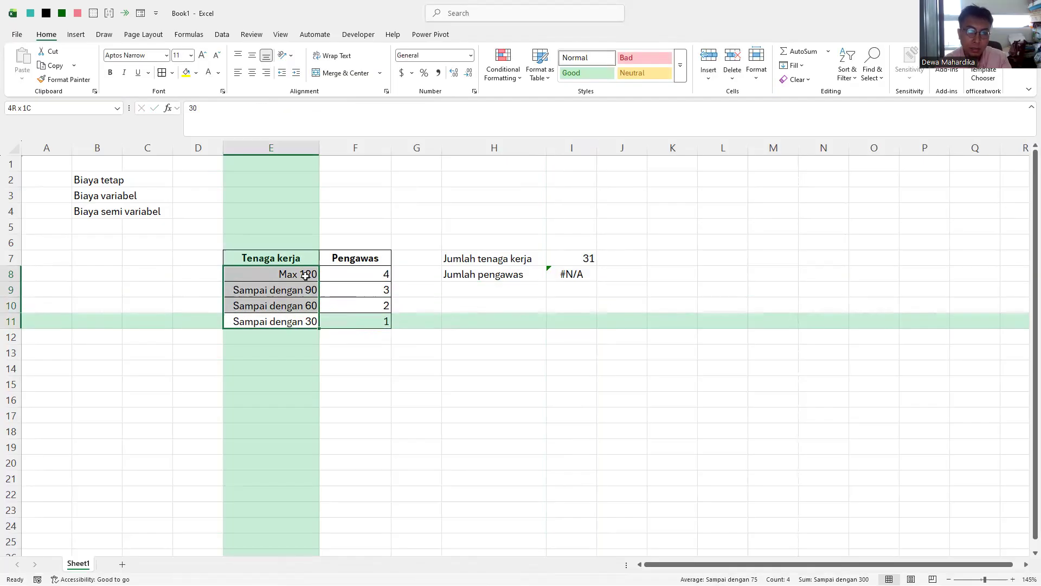
pyautogui.click(576, 258)
pyautogui.write('30')
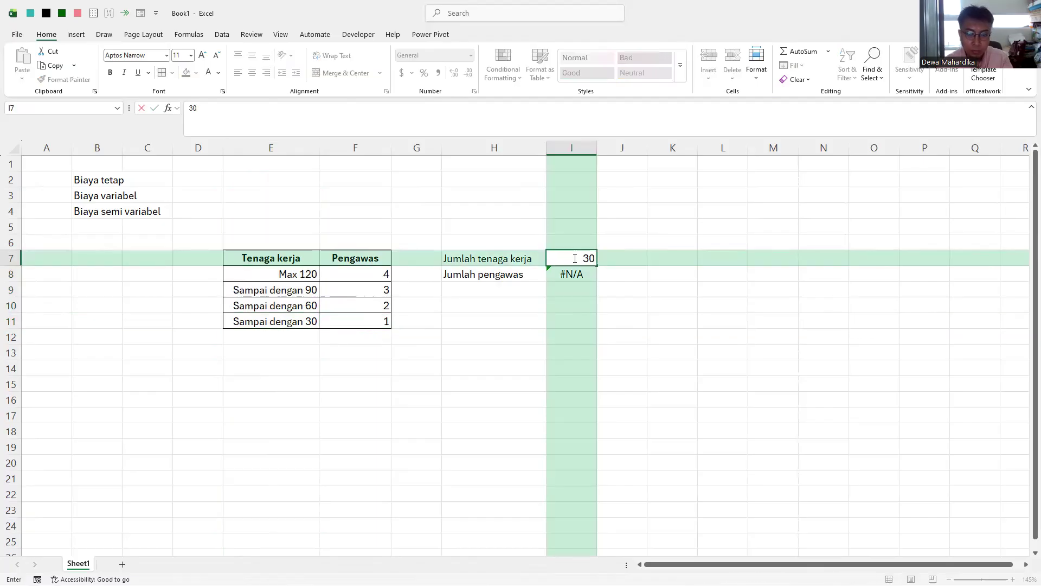
pyautogui.press('Return')
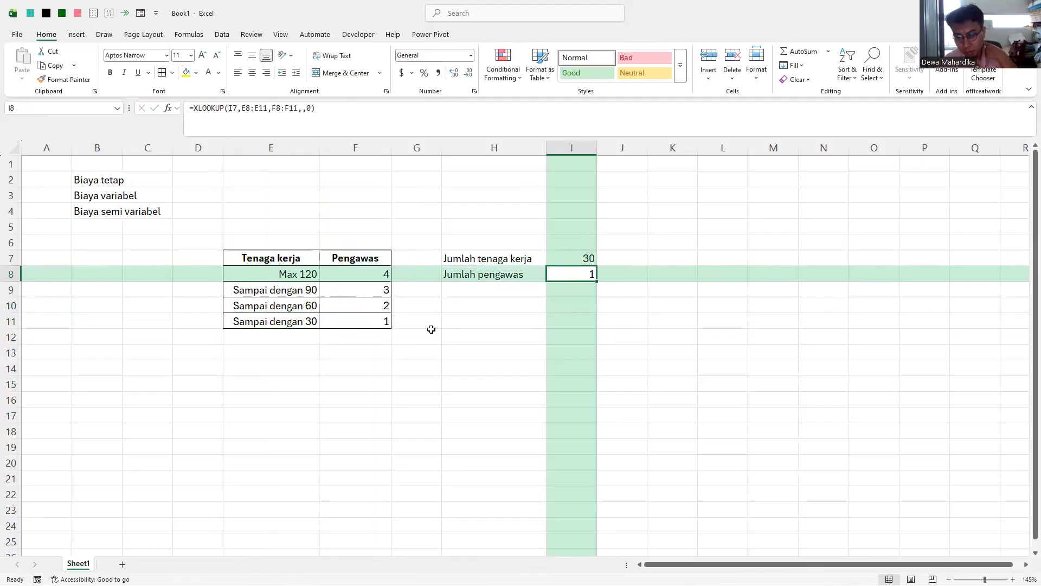
pyautogui.moveTo(312, 323); pyautogui.dragTo(337, 323)
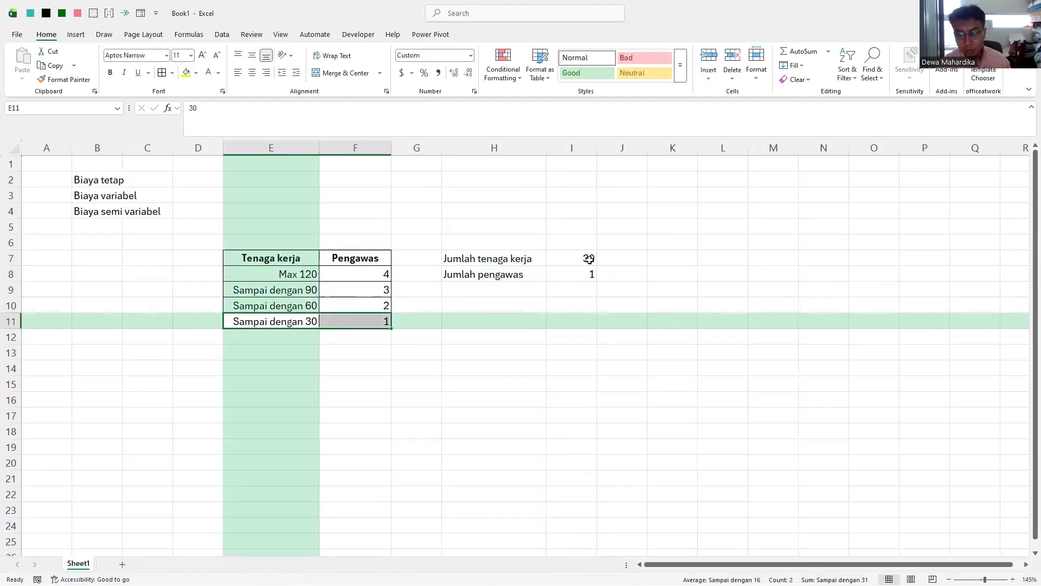
pyautogui.click(586, 259)
pyautogui.write('60')
pyautogui.press('Return')
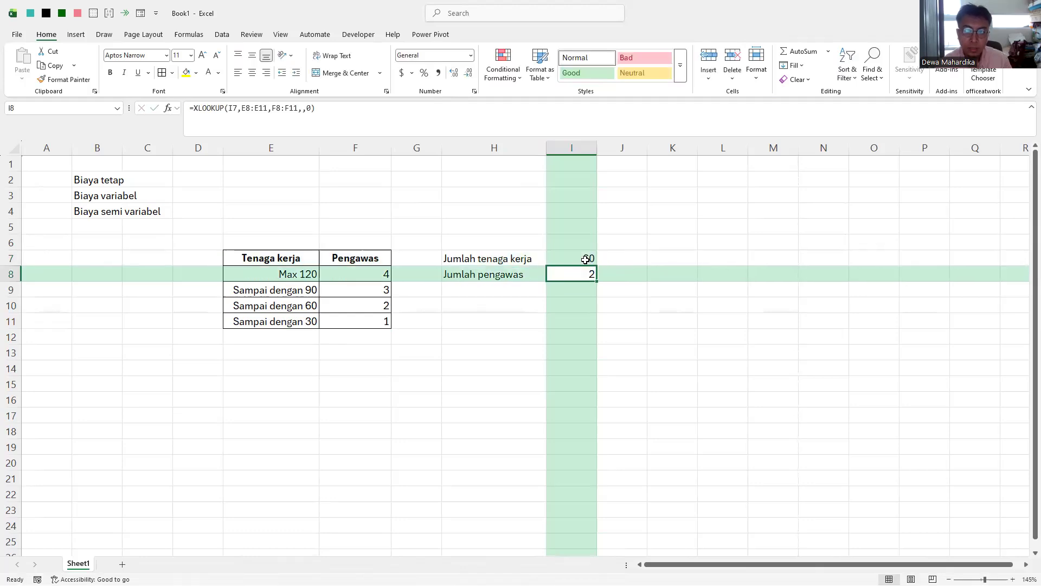
# Step: Examine the match mode options of the XLOOKUP formula in I8, keeping the exact-match value 0
pyautogui.doubleClick(581, 274)
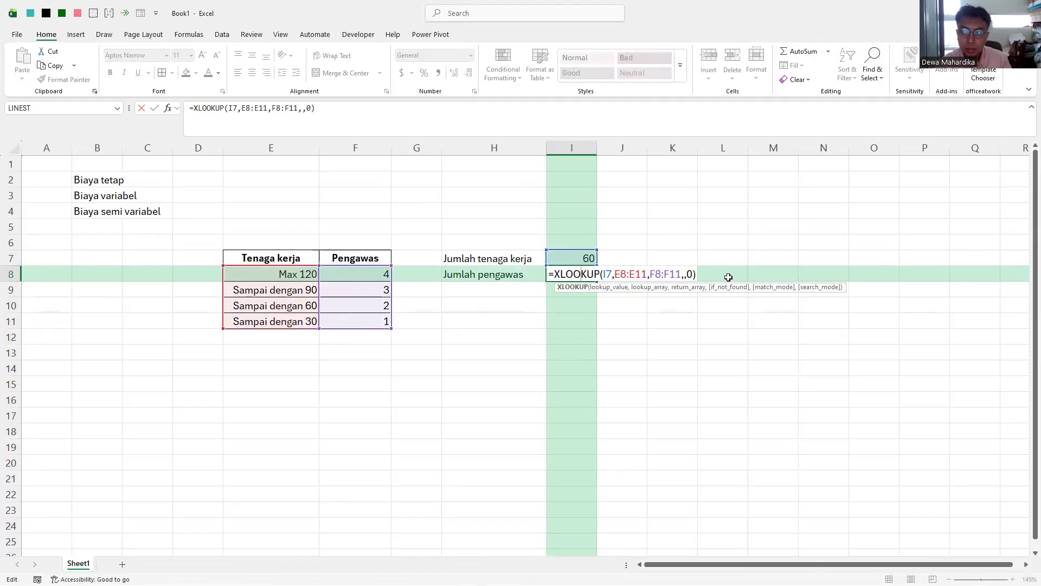
pyautogui.moveTo(686, 274); pyautogui.dragTo(693, 274)
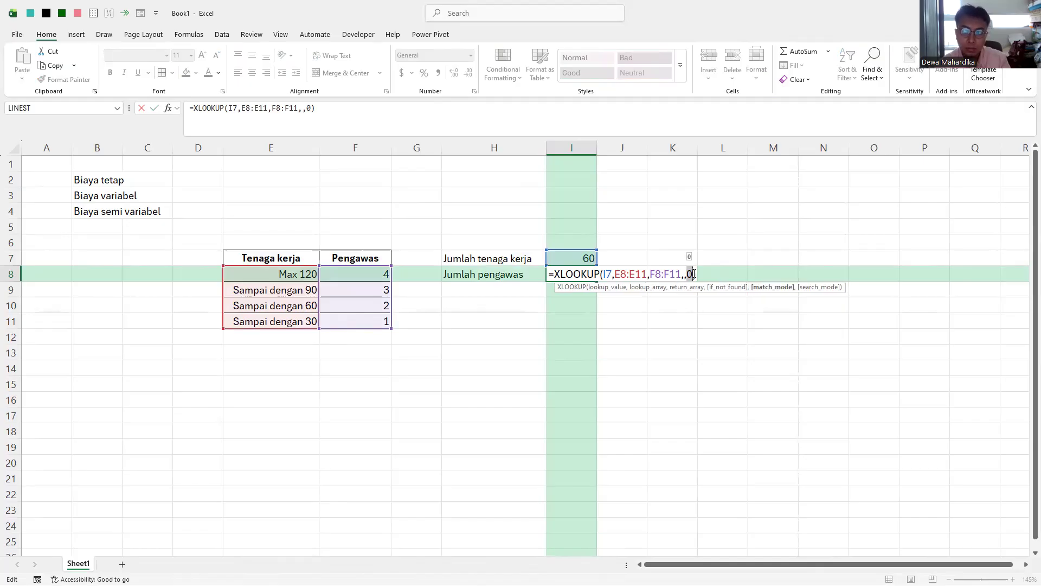
pyautogui.press('BackSpace')
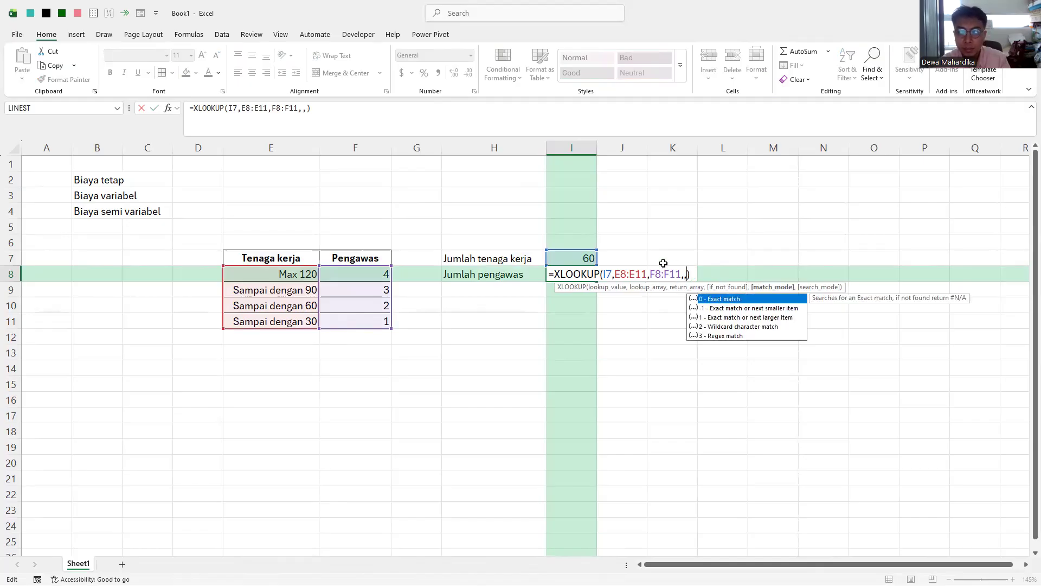
pyautogui.hotkey('ctrl', 'Return')
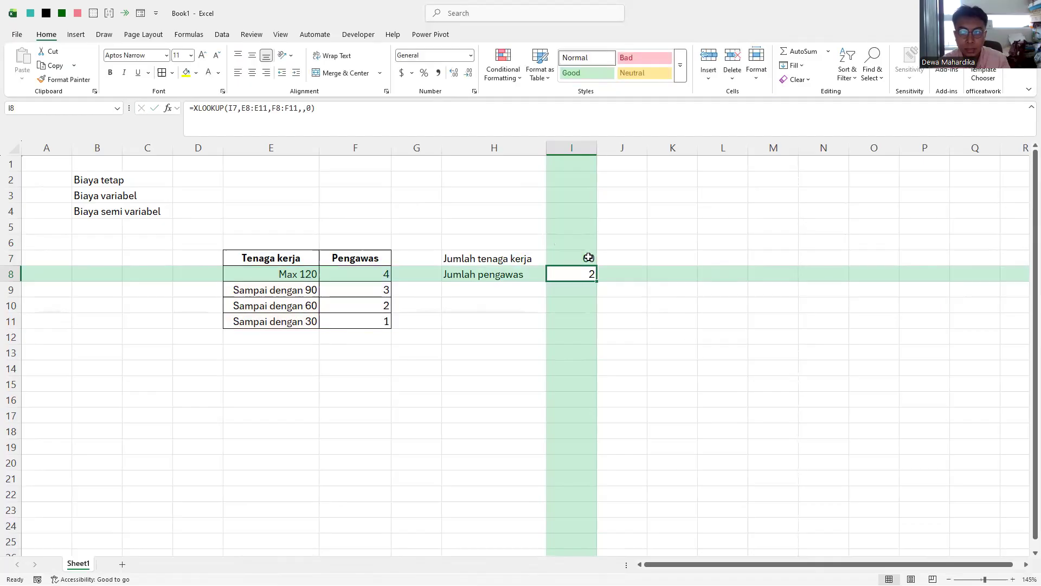
# Step: Set the Jumlah tenaga kerja in I7 to 23 and compare it with the Sampai dengan 30 row
pyautogui.click(590, 257)
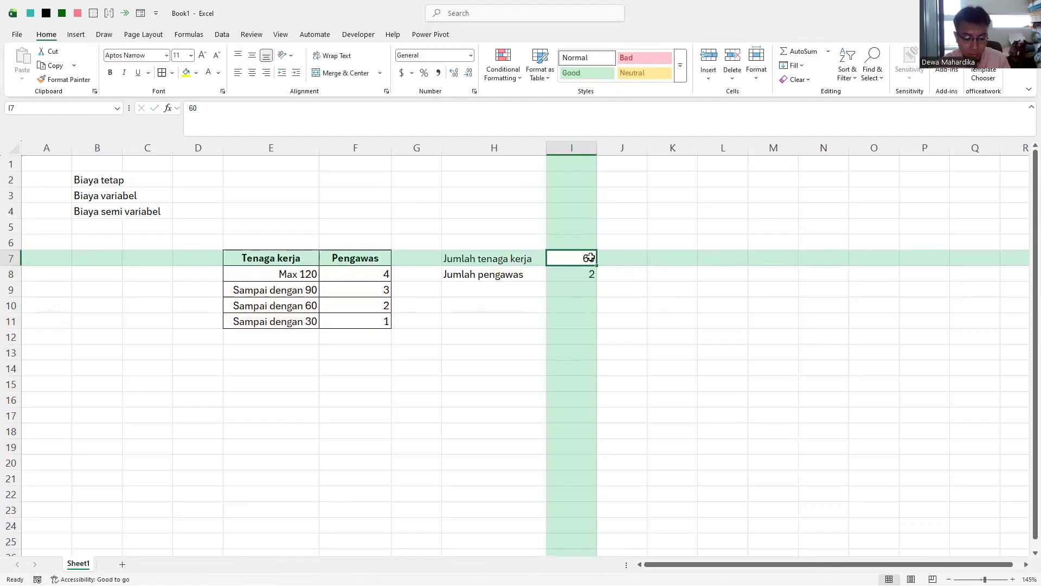
pyautogui.write('23')
pyautogui.press('Return')
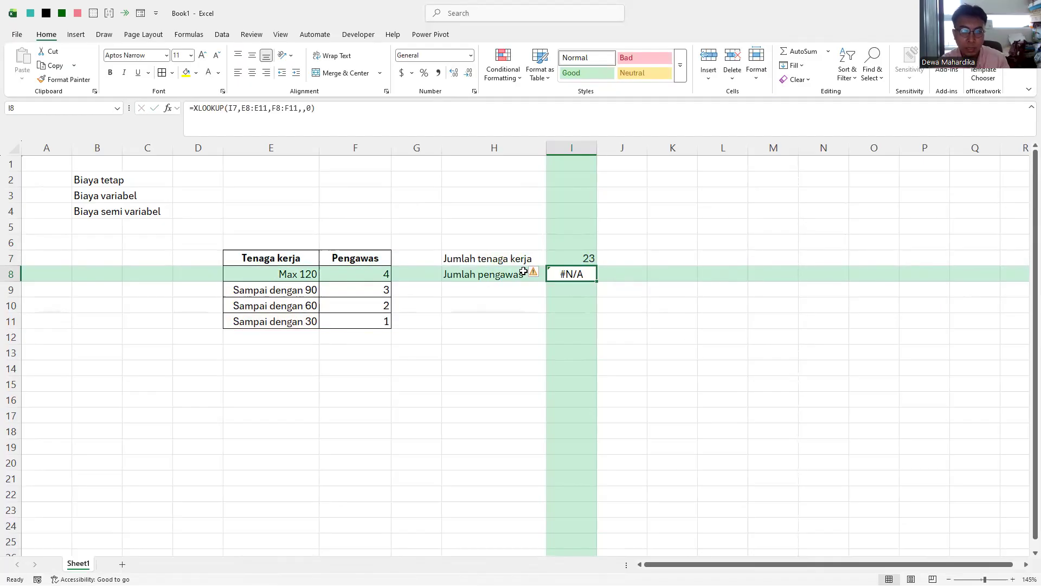
pyautogui.moveTo(308, 320); pyautogui.dragTo(355, 318)
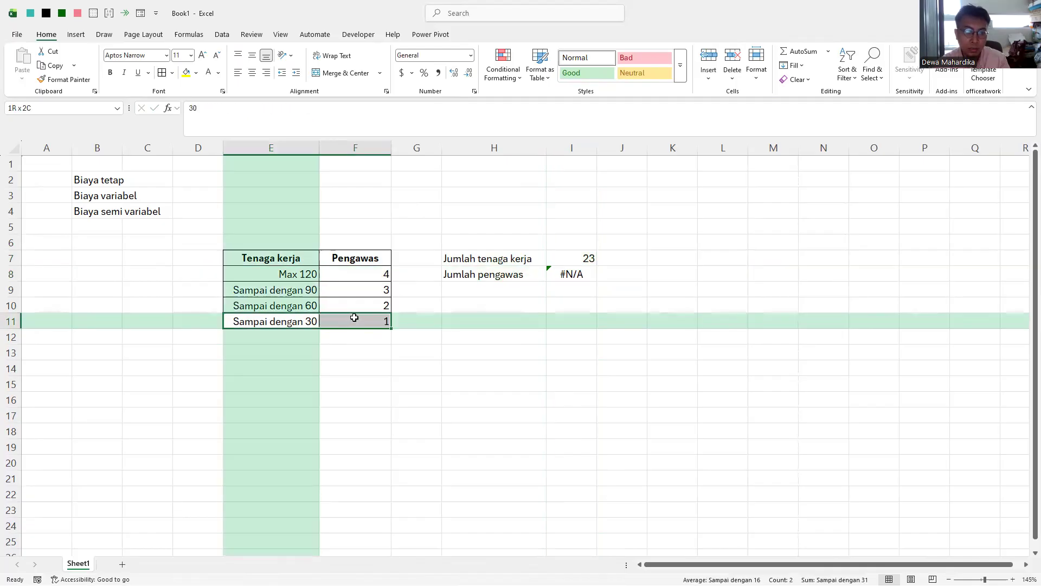
pyautogui.click(570, 273)
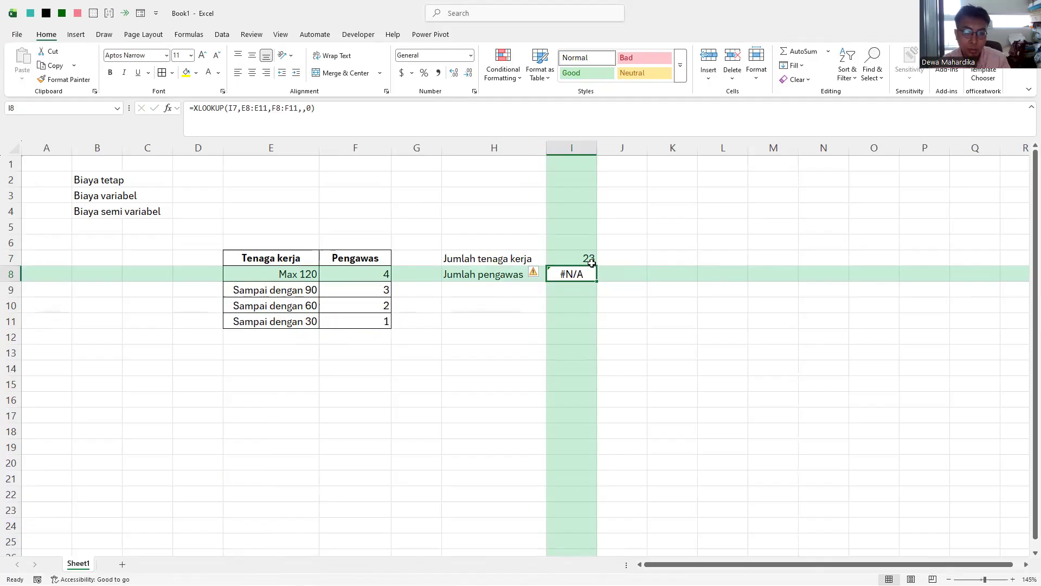
# Step: Change the match mode of the XLOOKUP formula in I8 to 1, exact match or next larger item
pyautogui.moveTo(311, 276); pyautogui.dragTo(302, 321)
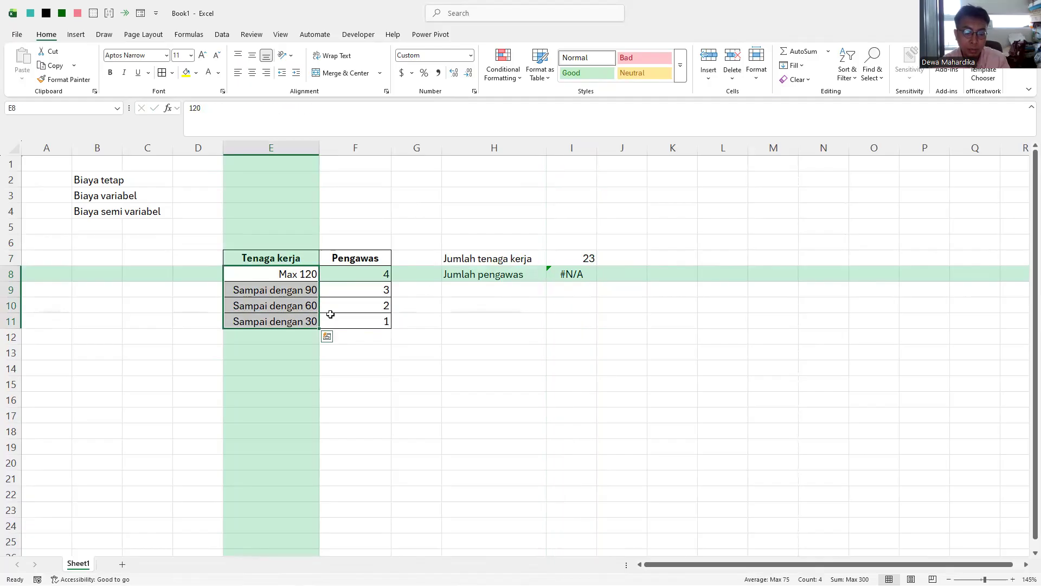
pyautogui.click(576, 271)
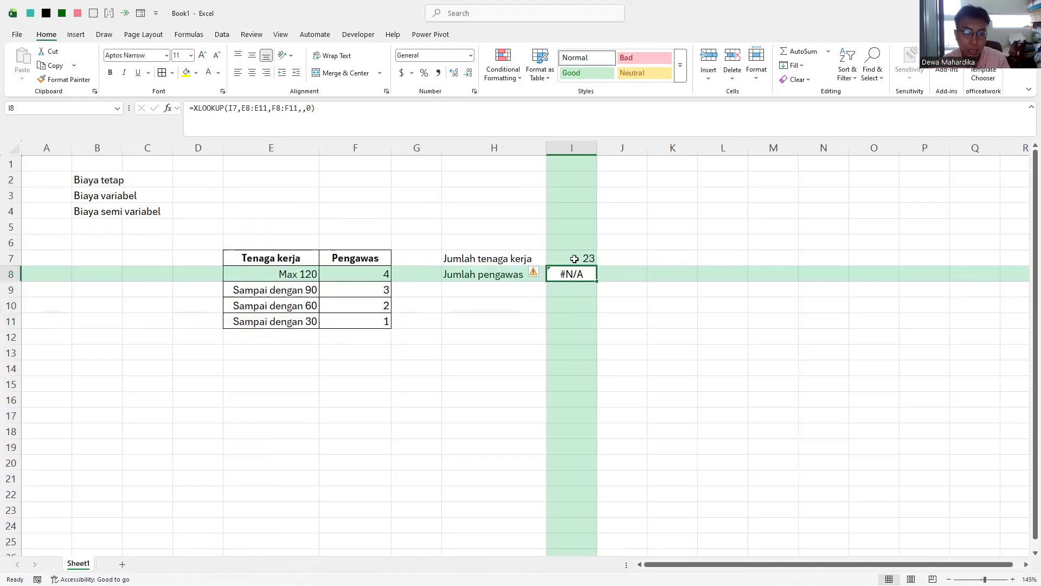
pyautogui.moveTo(303, 323); pyautogui.dragTo(307, 273)
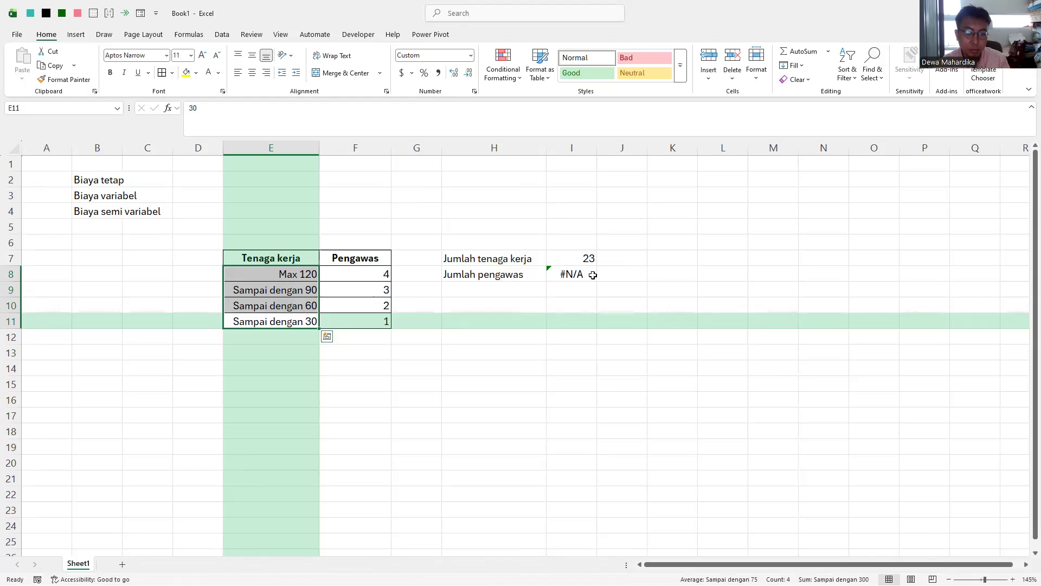
pyautogui.click(593, 275)
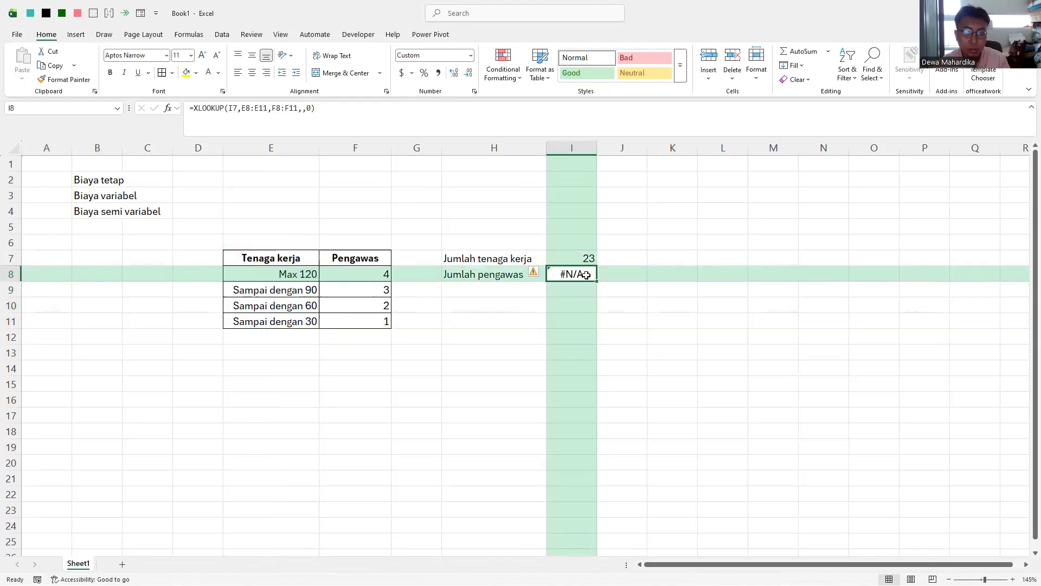
pyautogui.click(309, 107)
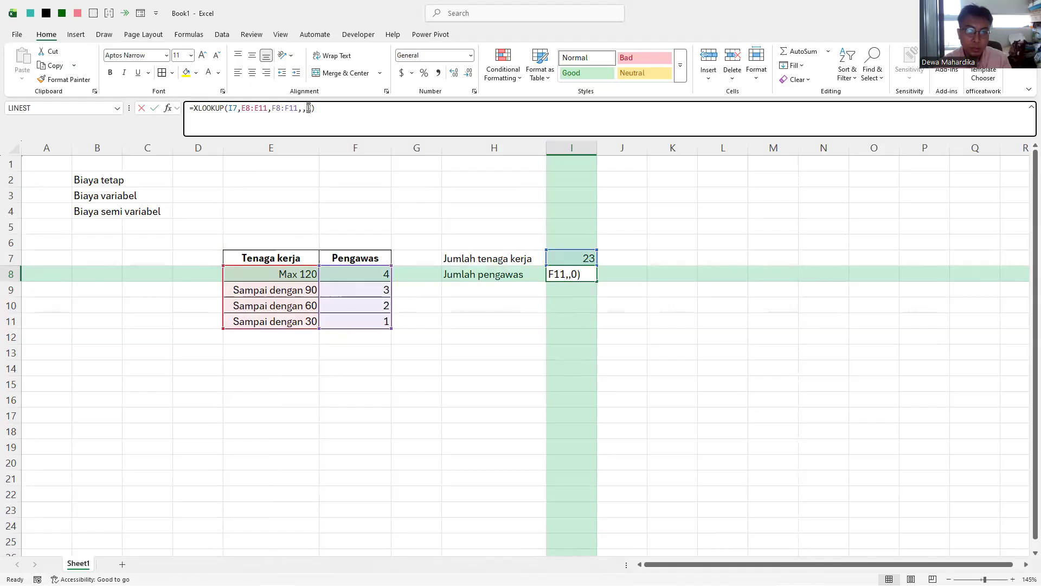
pyautogui.press('BackSpace')
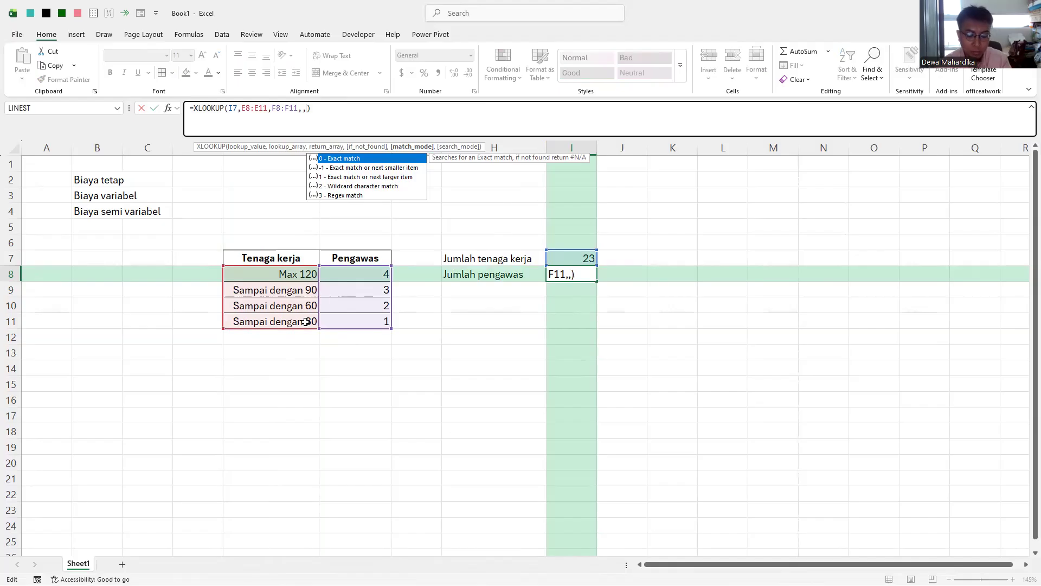
pyautogui.write('1')
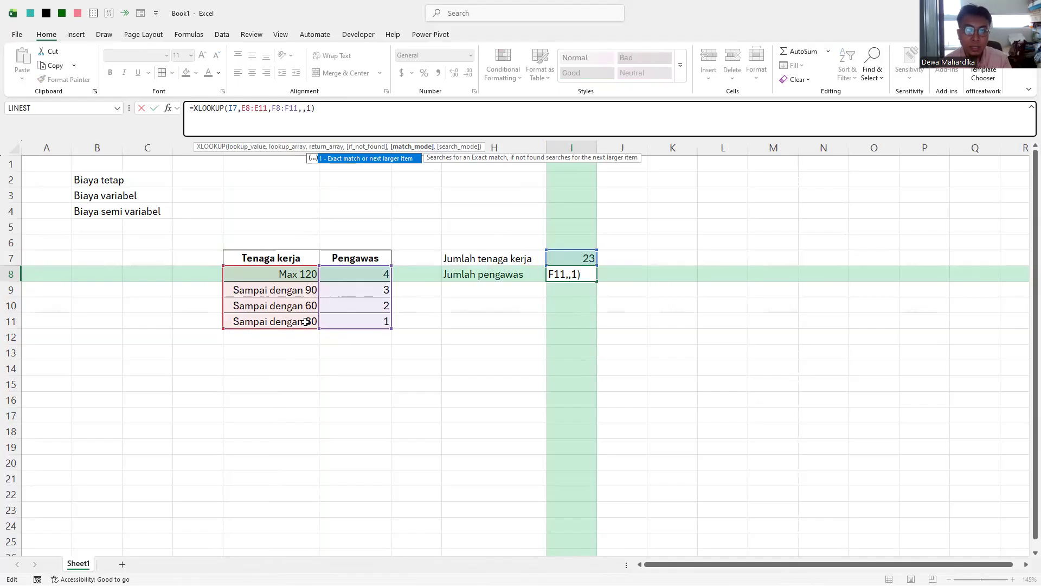
pyautogui.press('Return')
# Step: Set the Jumlah tenaga kerja in I7 to 46 and compare it with the Sampai dengan 60 row
pyautogui.click(561, 256)
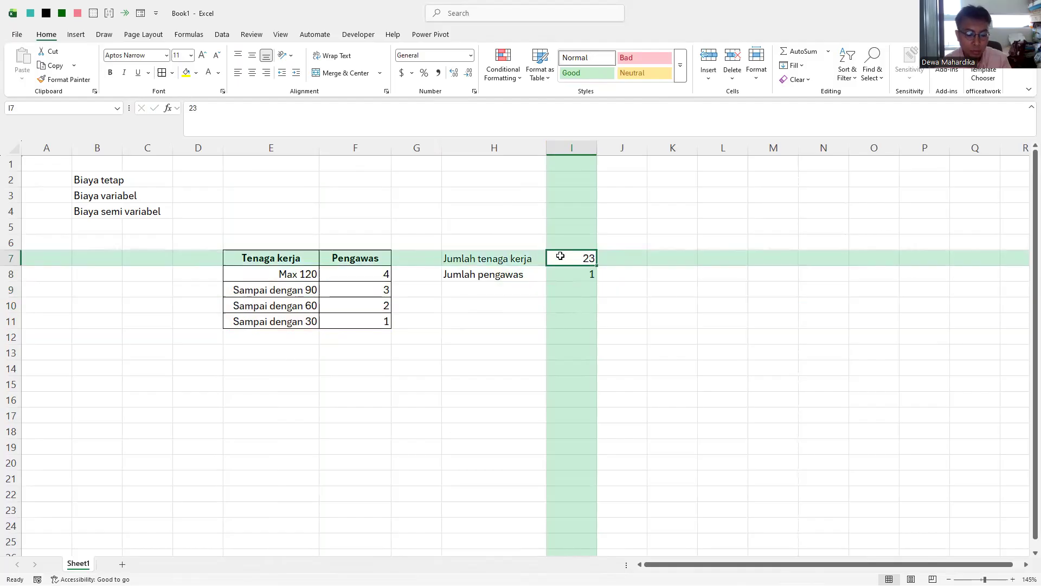
pyautogui.write('46')
pyautogui.press('Return')
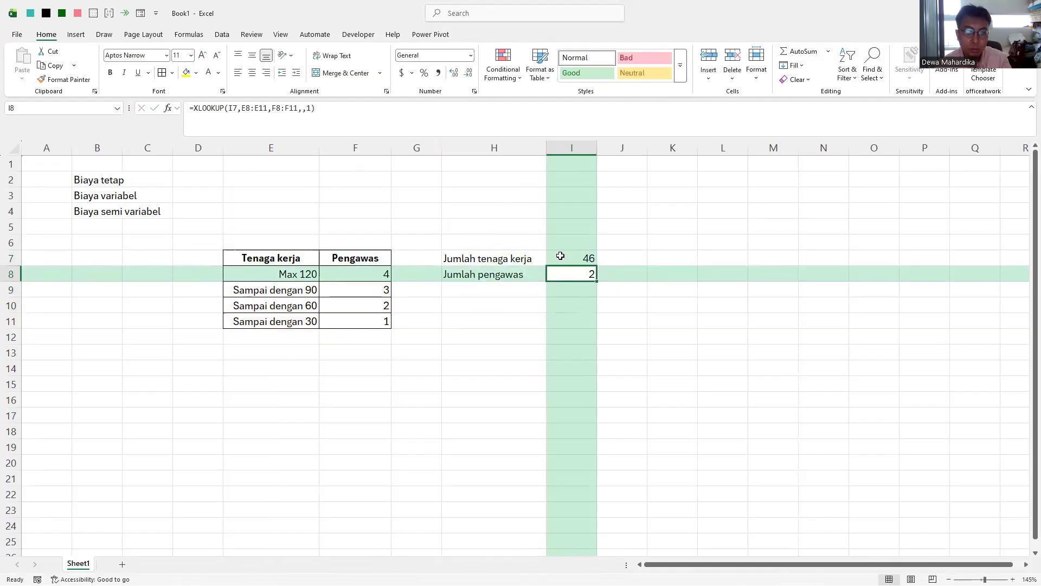
pyautogui.click(301, 306)
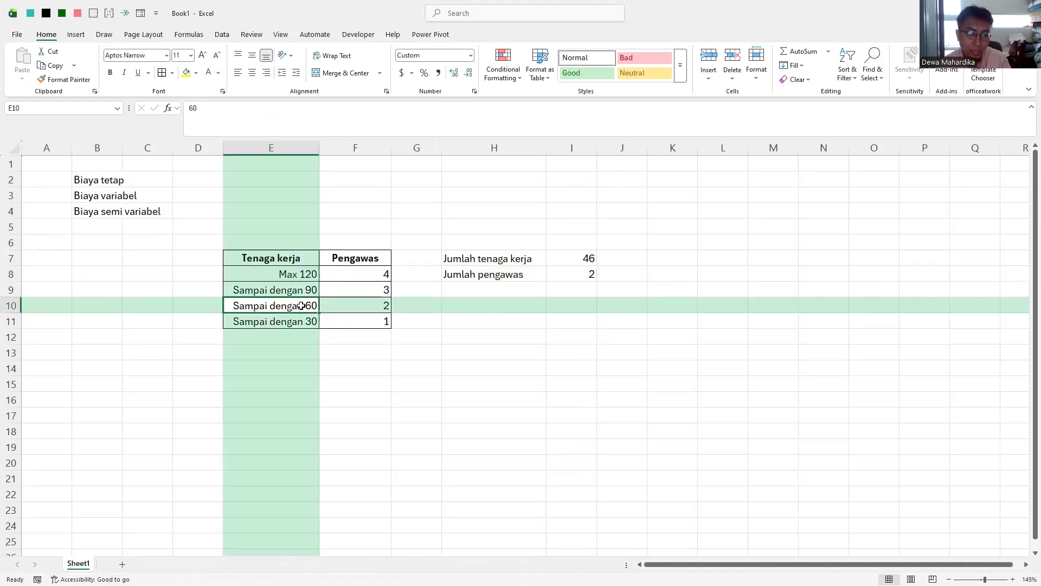
pyautogui.click(591, 260)
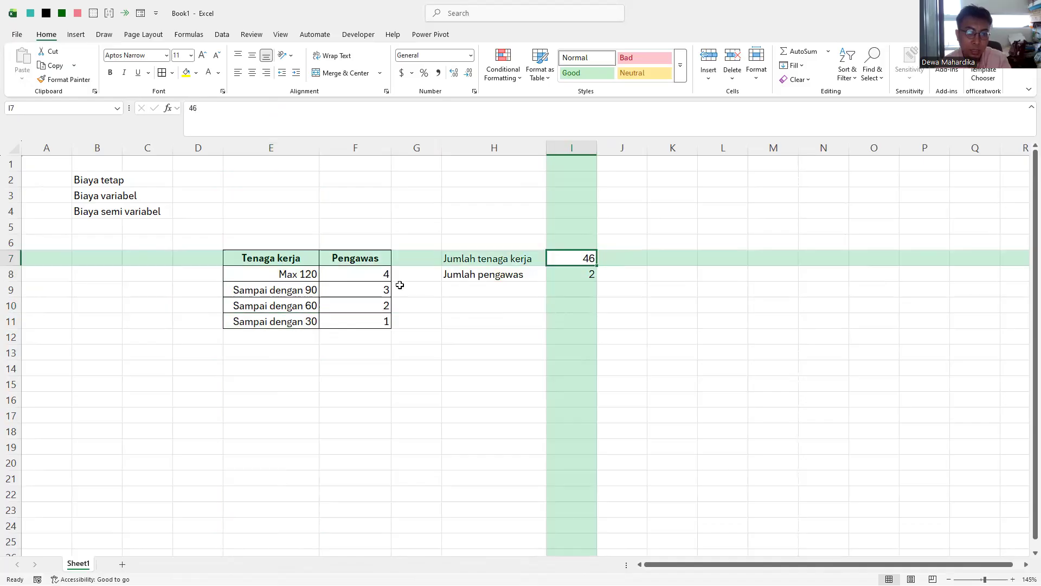
pyautogui.click(309, 306)
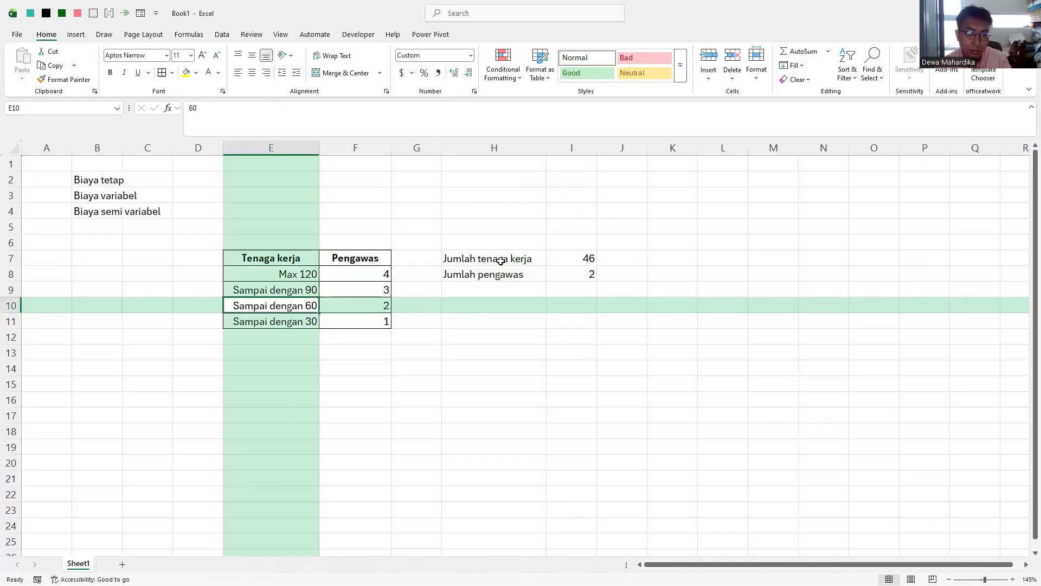
# Step: Test small worker counts by setting the Jumlah tenaga kerja in I7 to 1, 2 and 3 in turn
pyautogui.click(573, 256)
pyautogui.write('1')
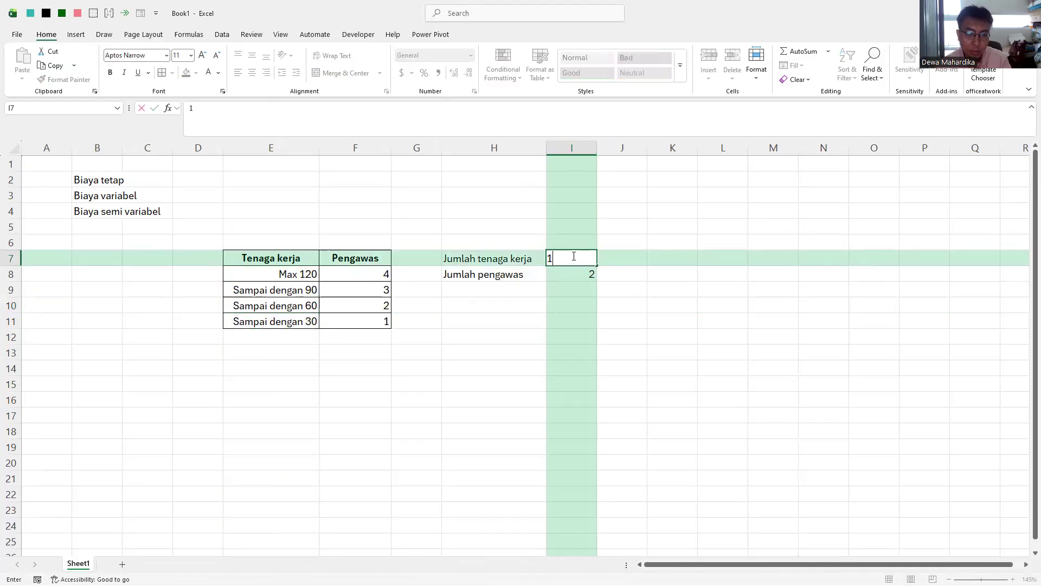
pyautogui.press('Return')
pyautogui.click(573, 256)
pyautogui.write('2')
pyautogui.press('Return')
pyautogui.click(574, 256)
pyautogui.write('3')
pyautogui.press('Return')
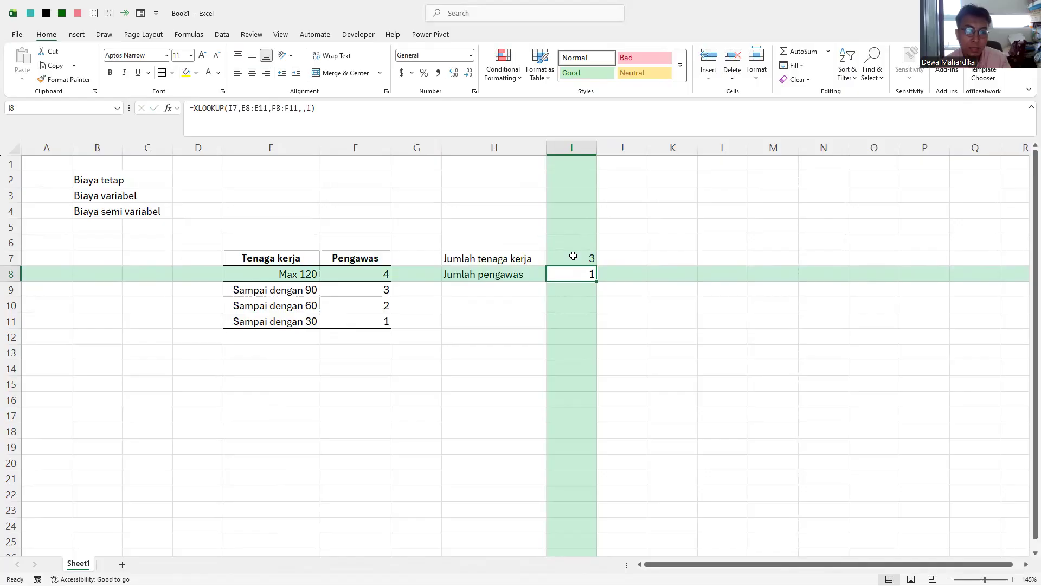
# Step: Set the Jumlah tenaga kerja in I7 to 140, above the table's maximum of 120
pyautogui.click(574, 256)
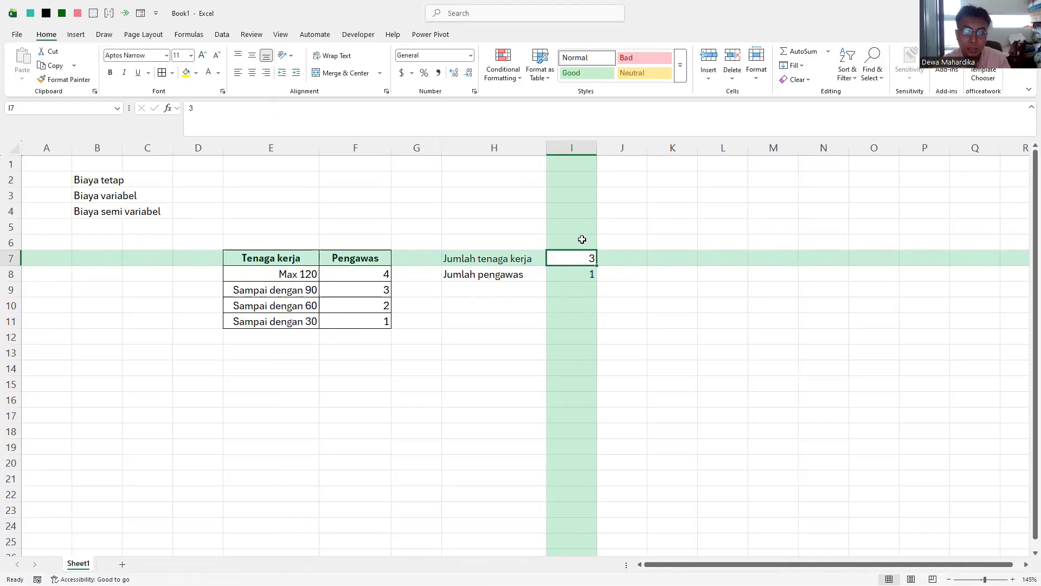
pyautogui.click(586, 240)
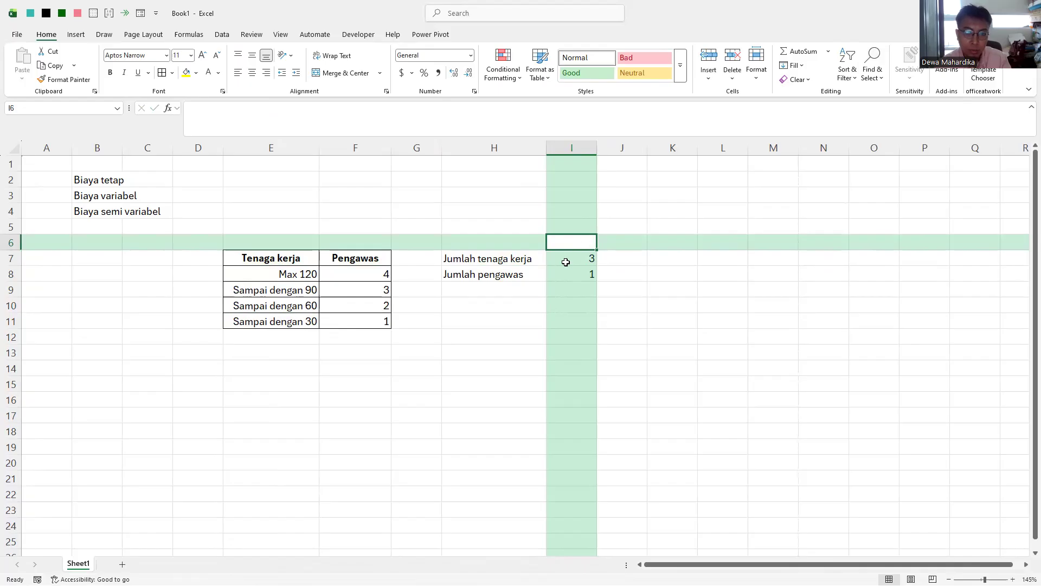
pyautogui.click(587, 254)
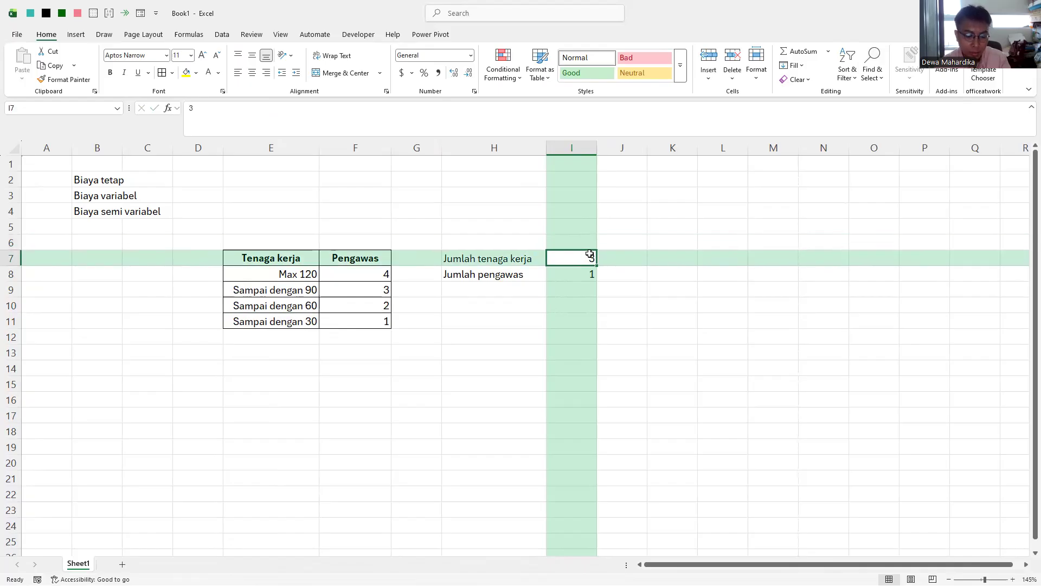
pyautogui.write('140')
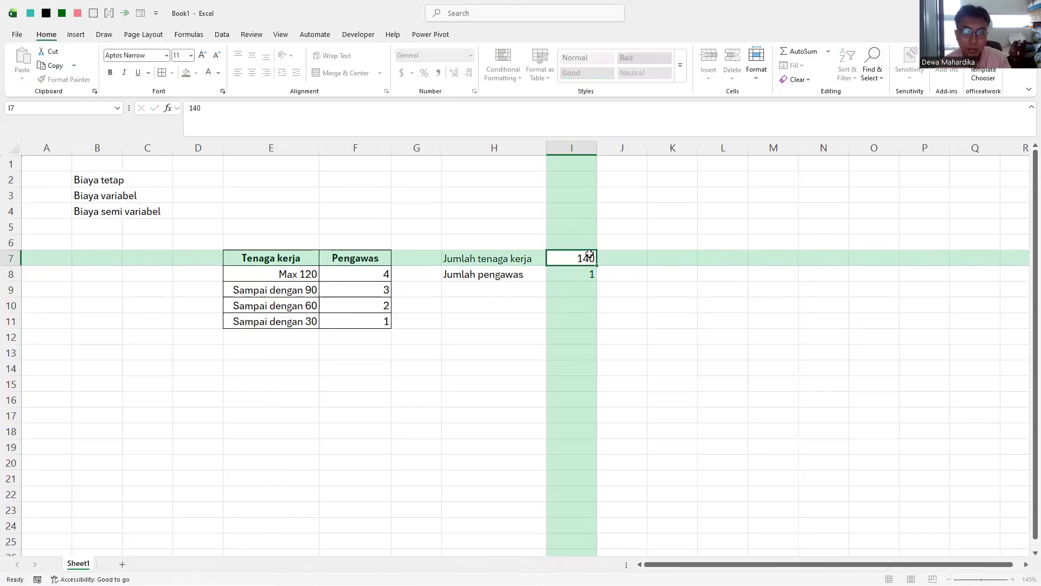
pyautogui.press('Return')
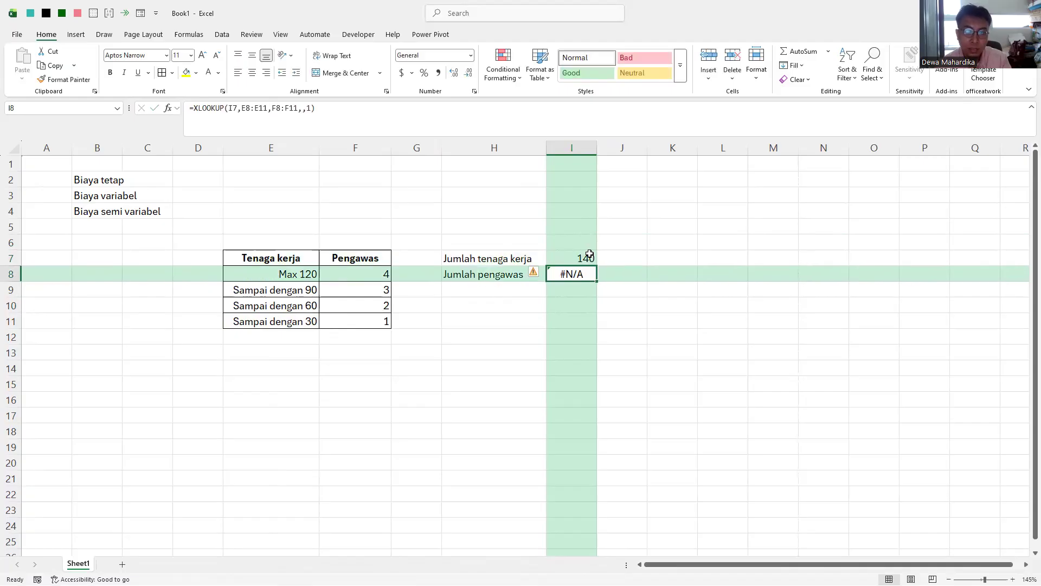
# Step: Start a data validation rule on the Jumlah tenaga kerja value in I7 that allows only whole numbers
pyautogui.click(312, 275)
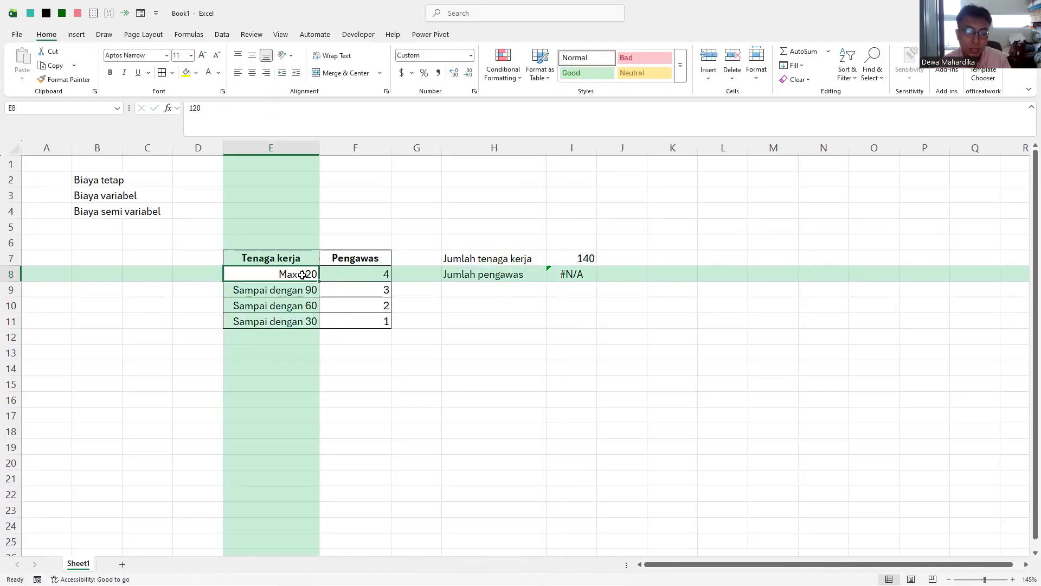
pyautogui.click(585, 258)
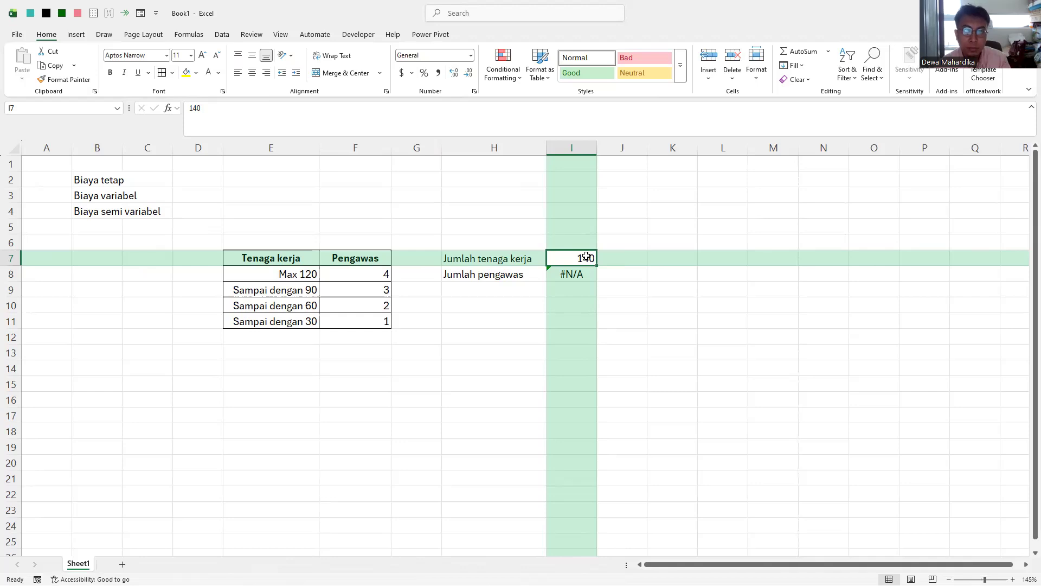
pyautogui.click(223, 37)
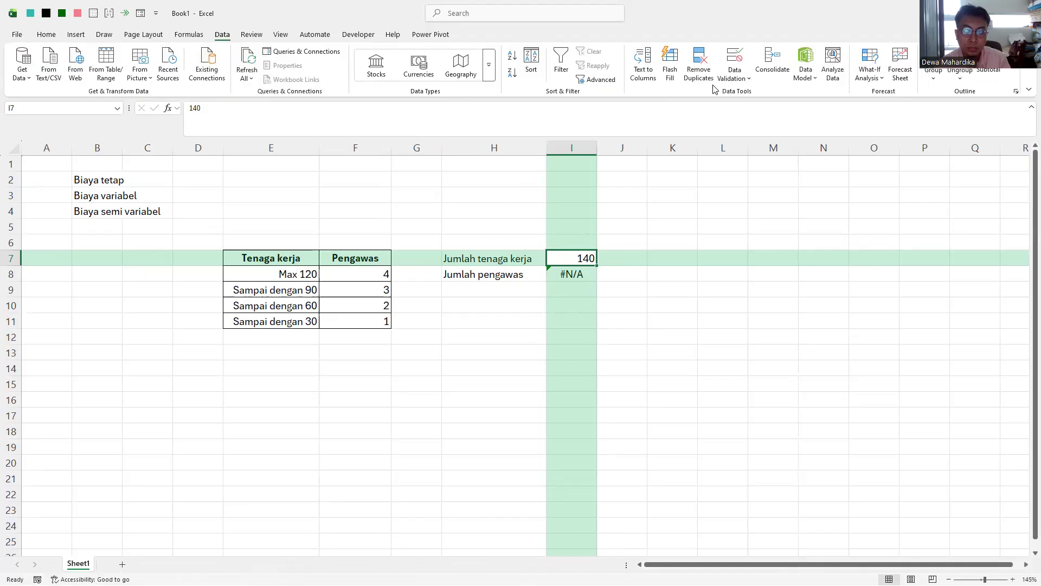
pyautogui.click(735, 75)
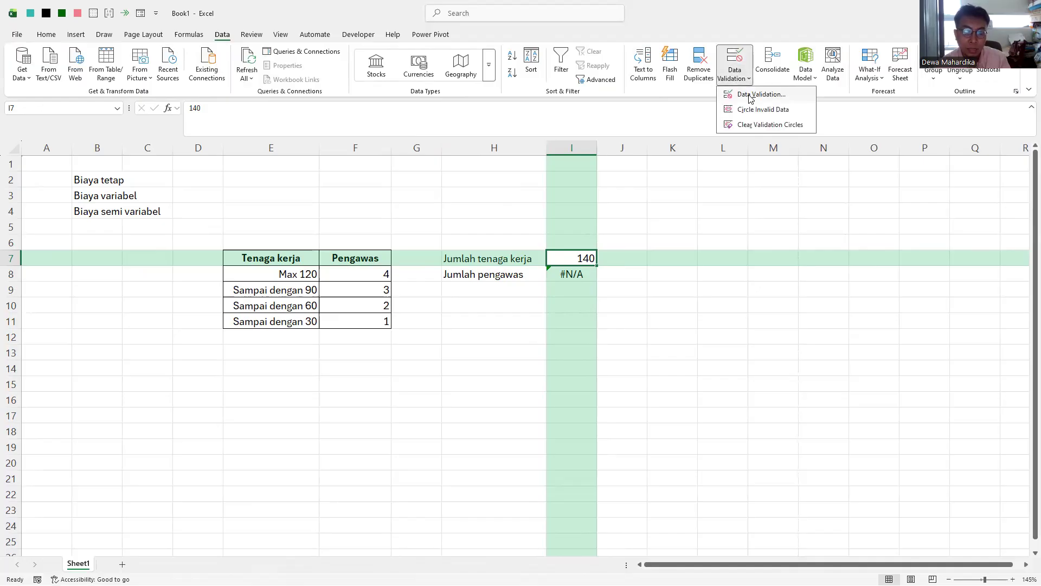
pyautogui.click(757, 94)
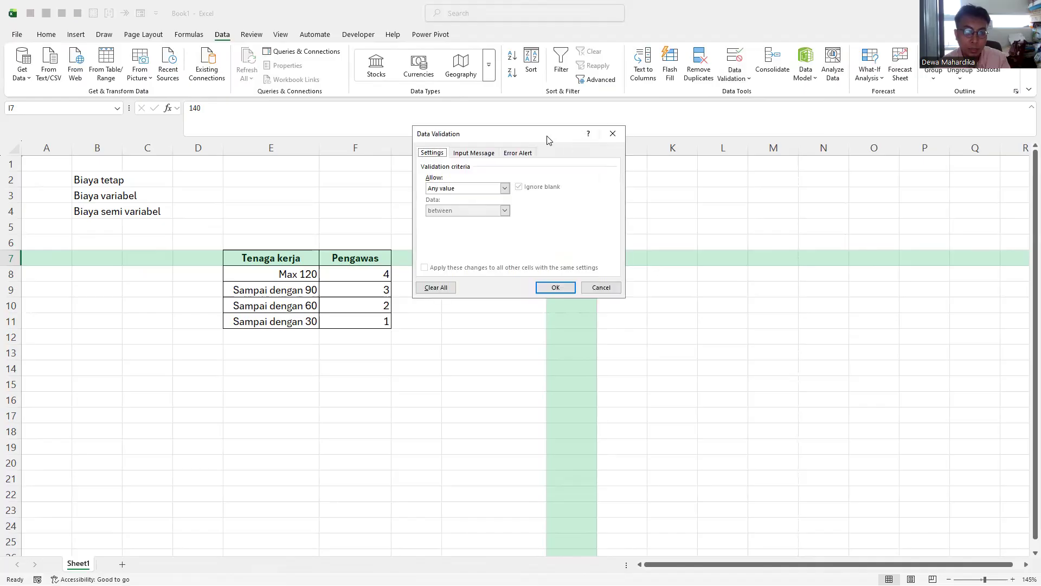
pyautogui.moveTo(547, 140); pyautogui.dragTo(692, 102)
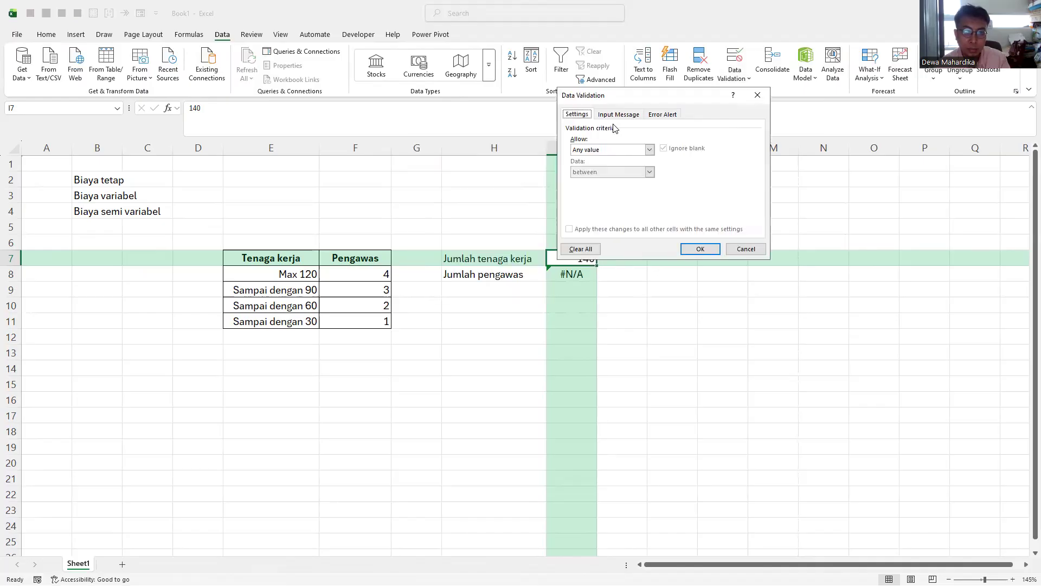
pyautogui.click(650, 150)
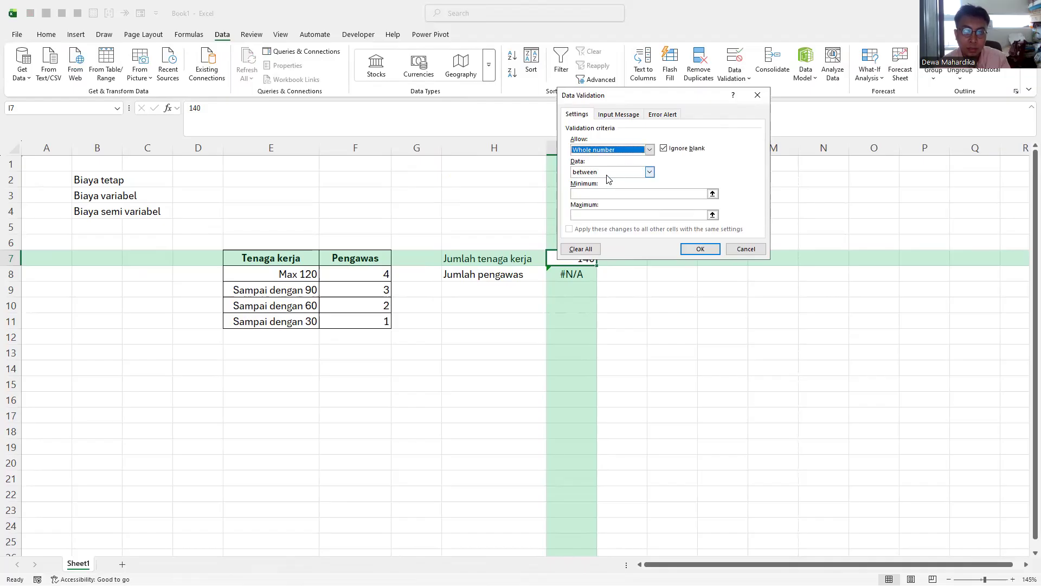
# Step: Set the whole-number validation to between a minimum of 1 and a maximum of 120, and apply it
pyautogui.click(591, 194)
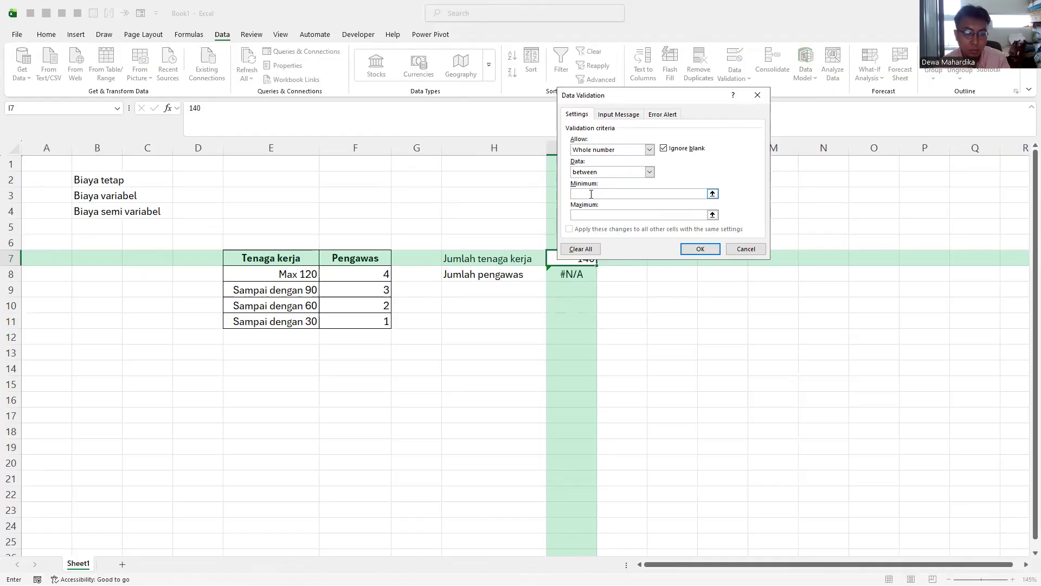
pyautogui.click(589, 215)
pyautogui.write('120')
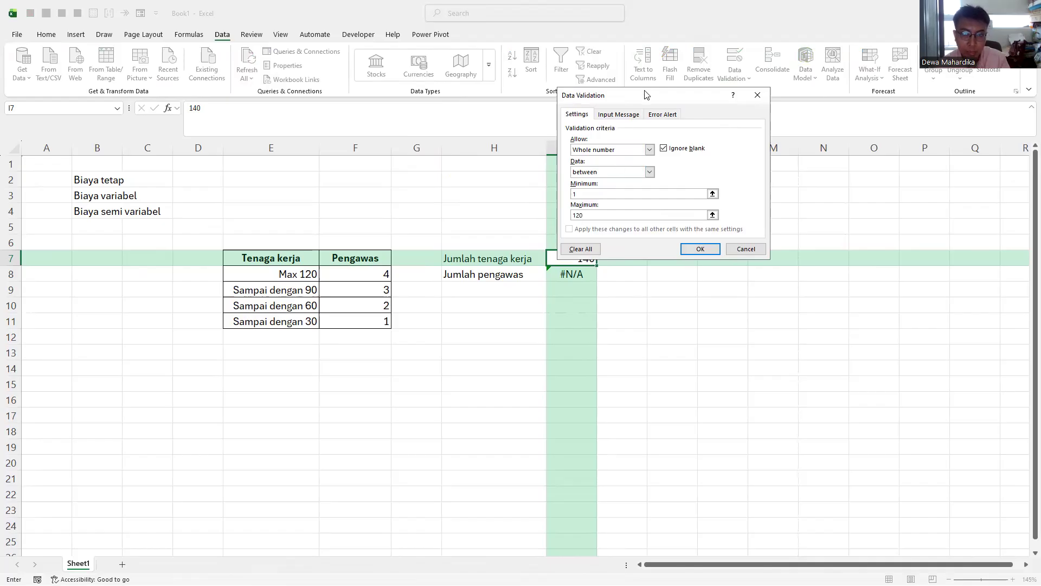
pyautogui.moveTo(649, 97); pyautogui.dragTo(624, 56)
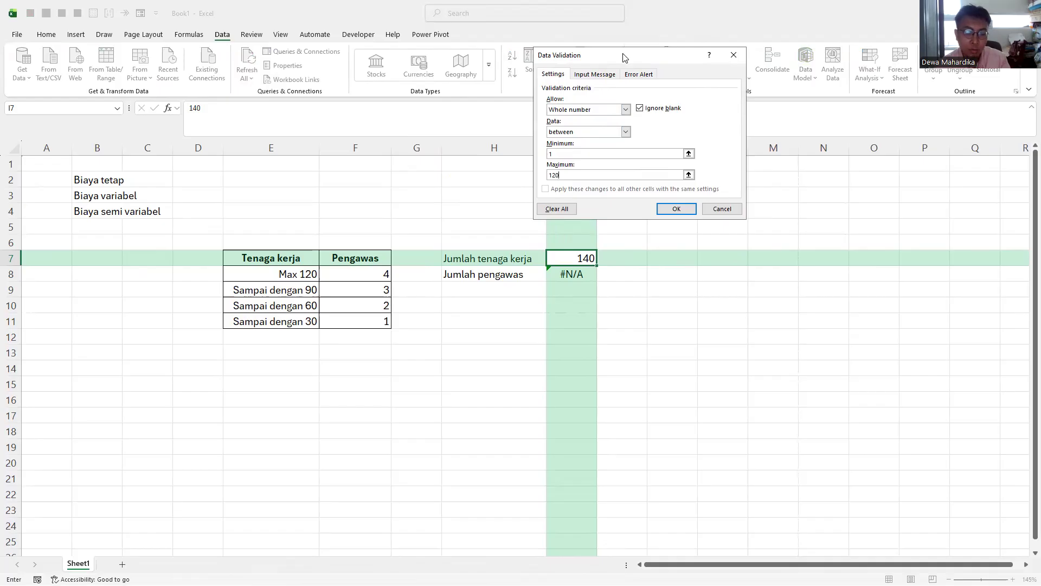
pyautogui.click(625, 110)
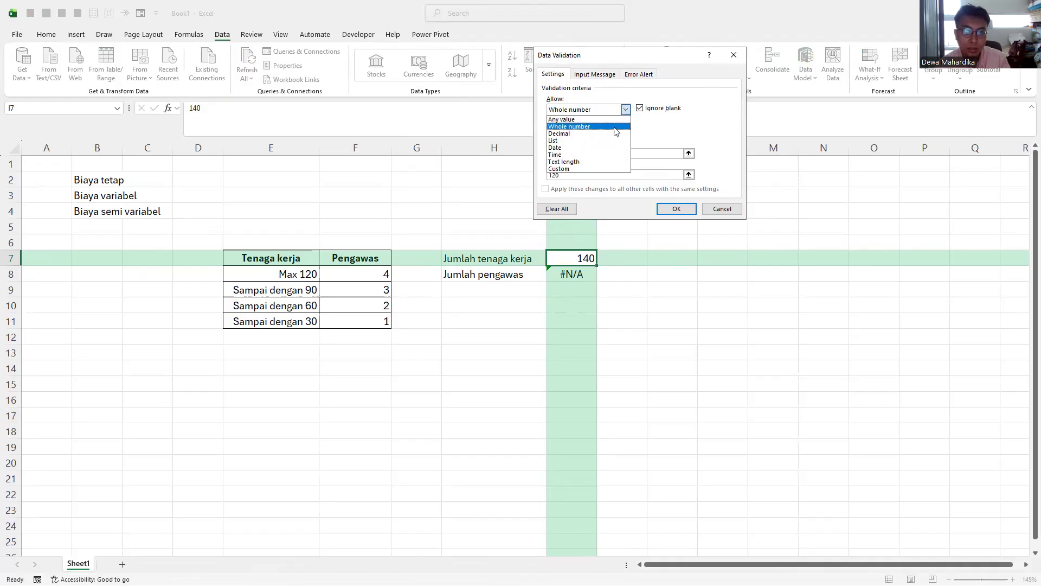
pyautogui.click(617, 131)
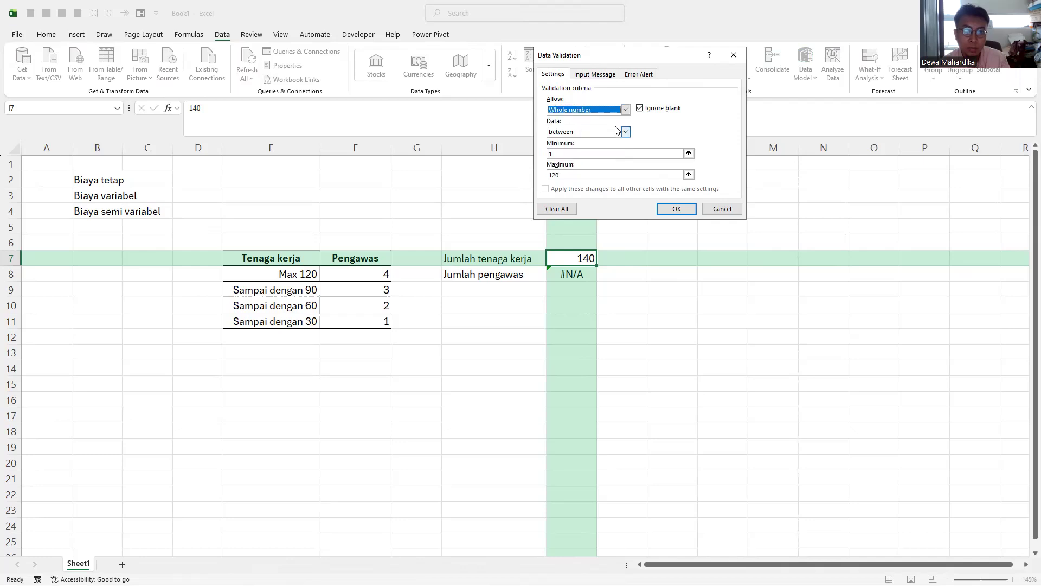
pyautogui.click(667, 209)
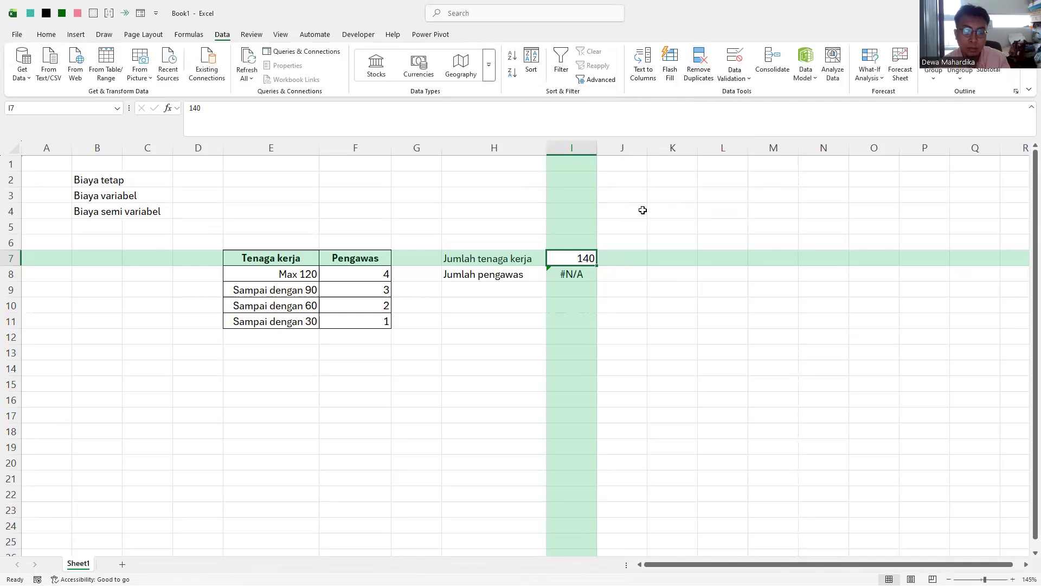
# Step: Test the validation in I7 by entering 34, trying 140, and retrying with 34
pyautogui.write('34')
pyautogui.press('Return')
pyautogui.click(573, 257)
pyautogui.write('140')
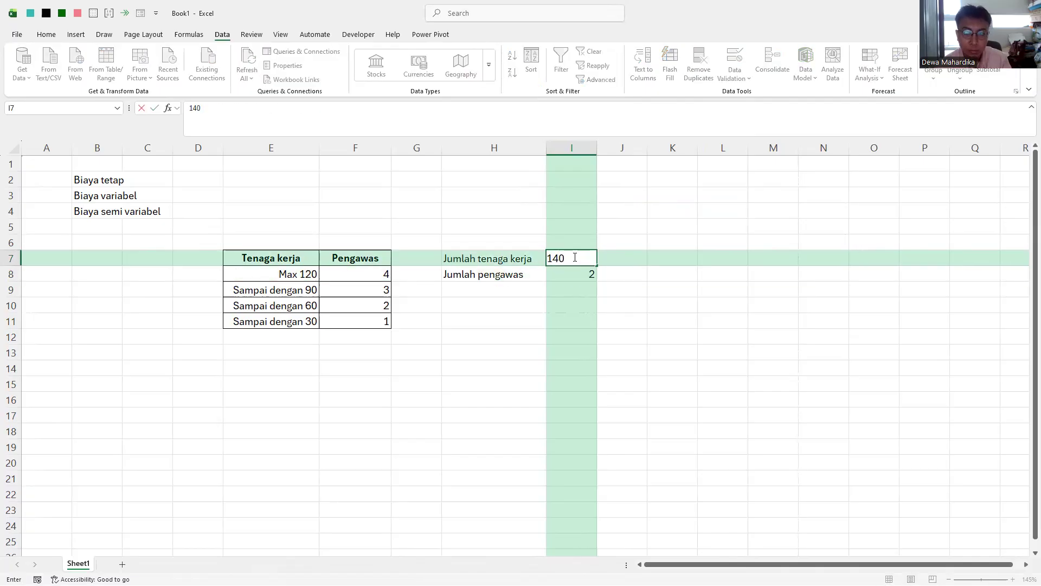
pyautogui.press('Return')
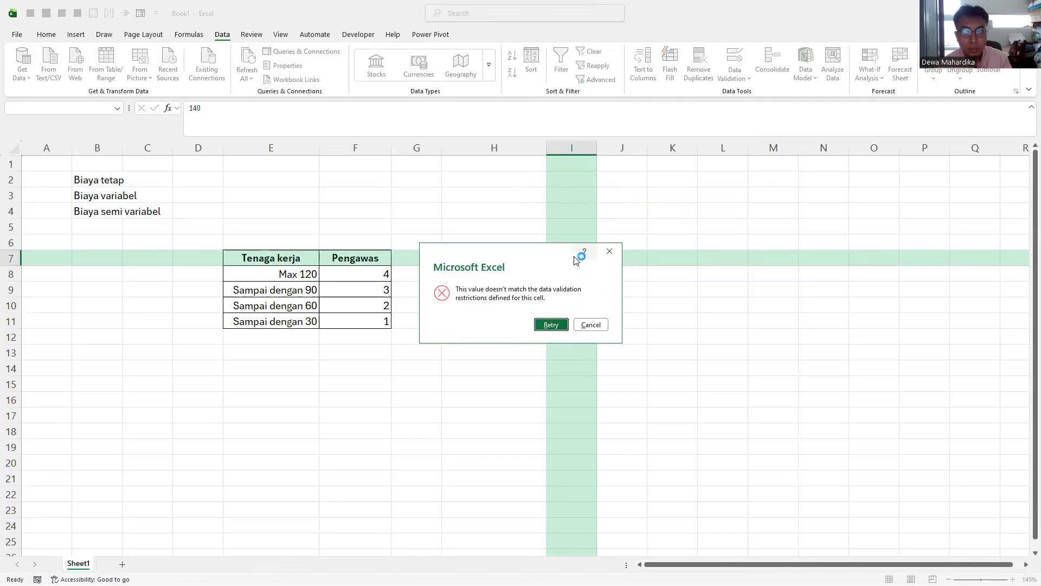
pyautogui.click(550, 324)
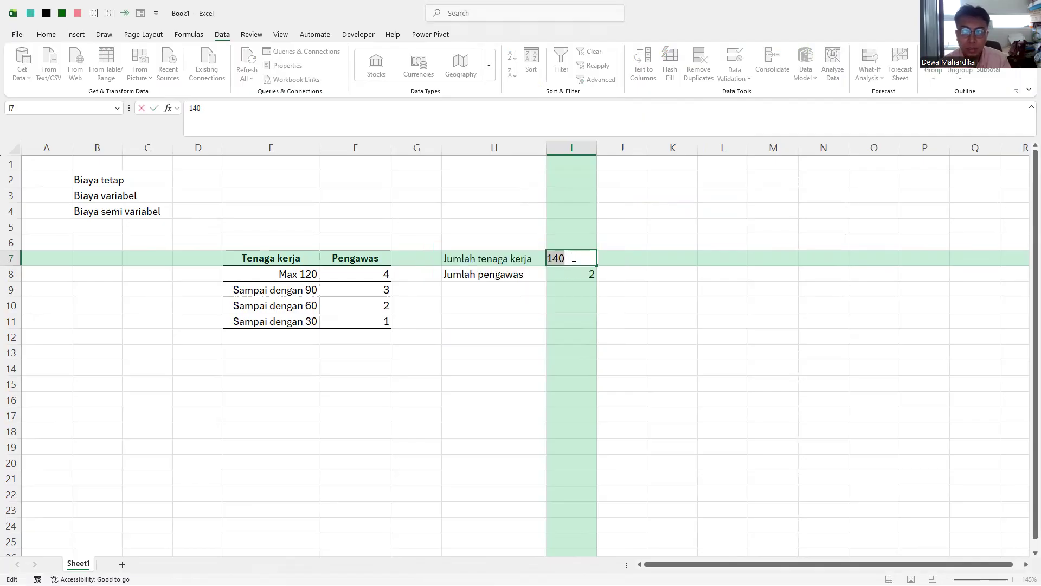
pyautogui.write('34')
pyautogui.press('Return')
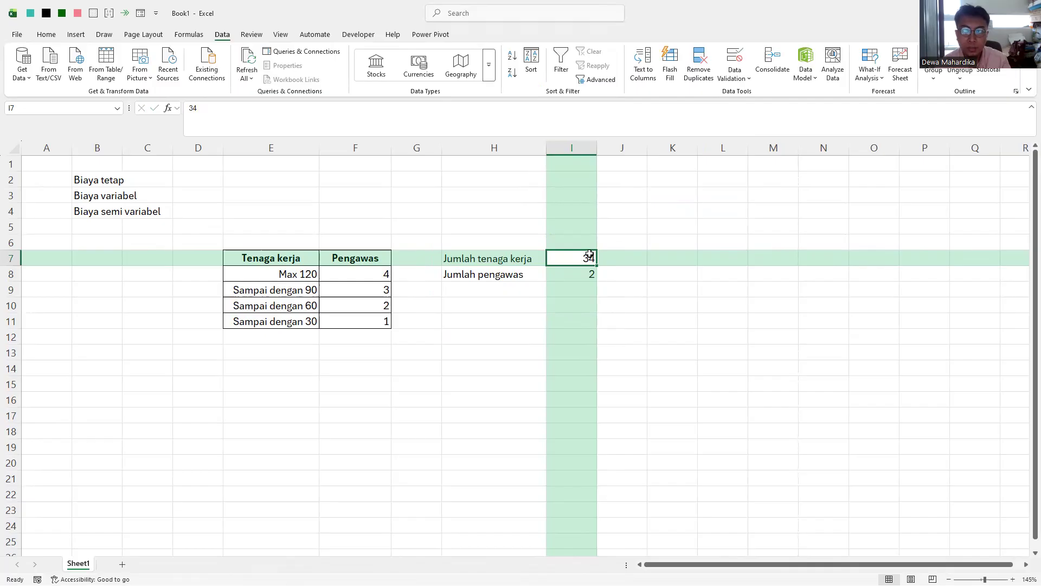
# Step: Add an input message to I7's data validation with the title Peringatan and the text "Maksiman hanya 120"
pyautogui.click(734, 78)
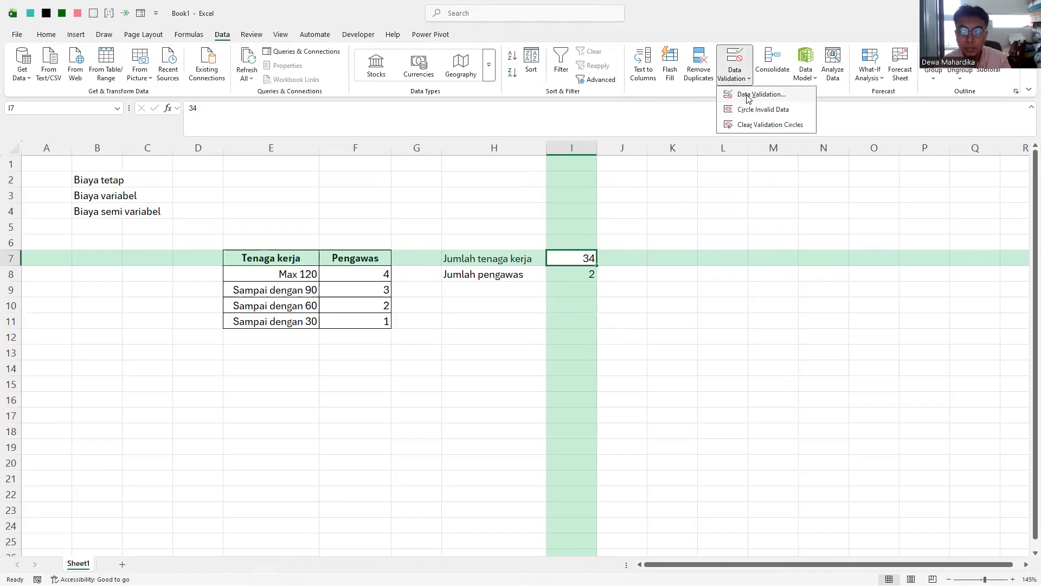
pyautogui.click(748, 96)
pyautogui.click(595, 74)
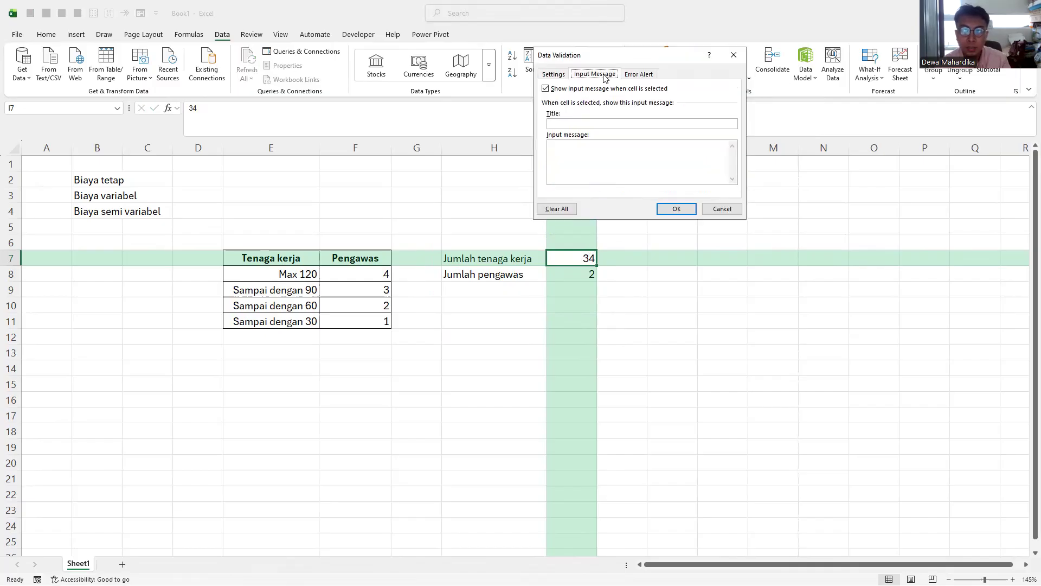
pyautogui.click(570, 123)
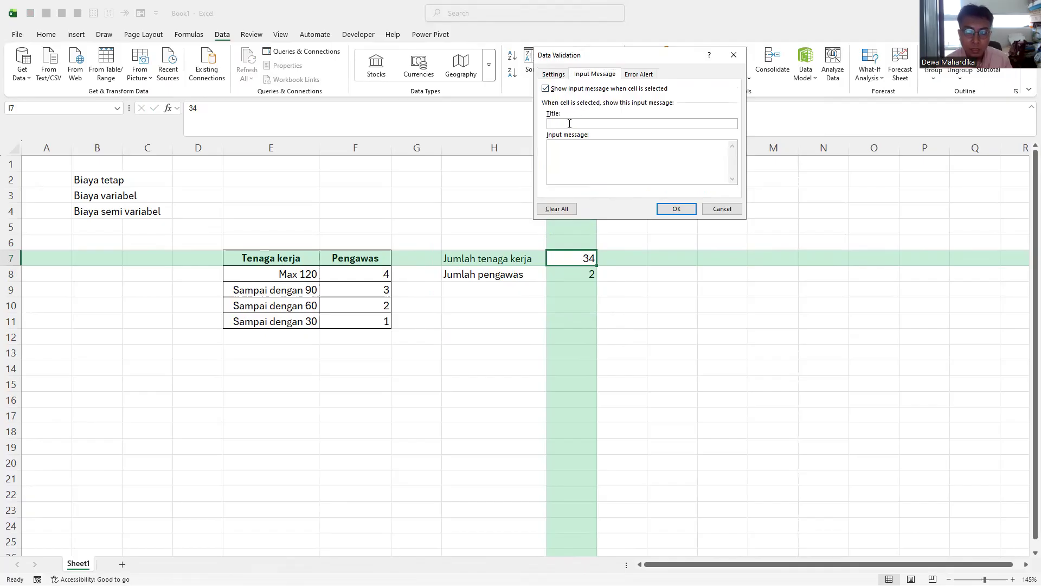
pyautogui.write('PeringatMa')
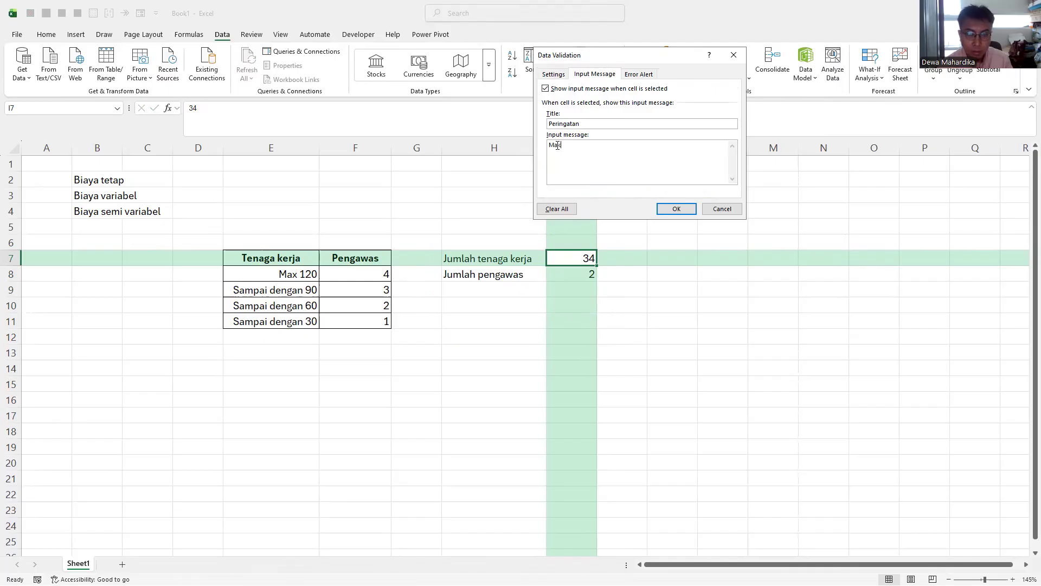
pyautogui.write('ksiman hanya 120')
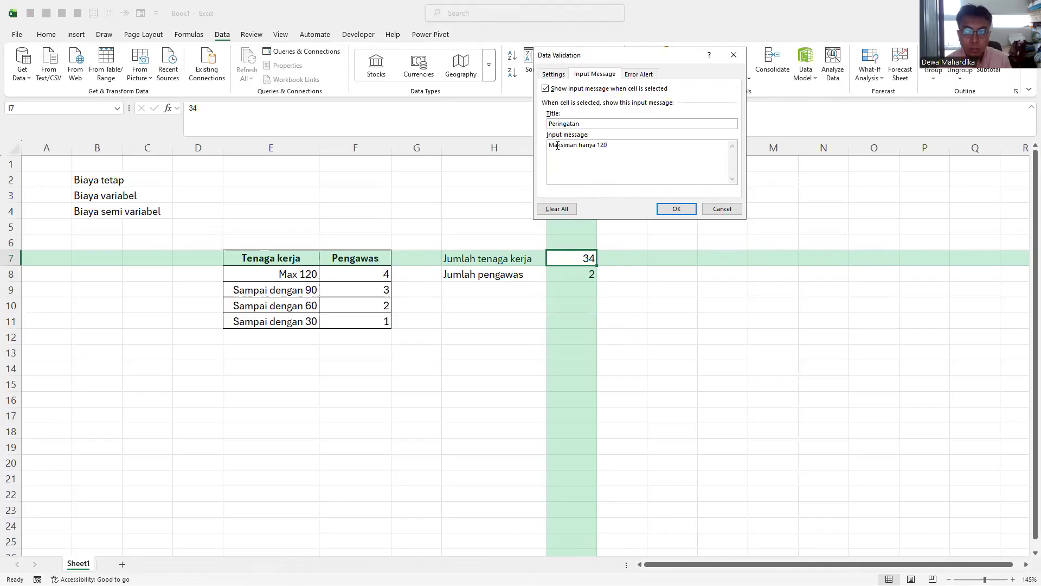
# Step: Copy the title Peringatan into the validation's error alert and set the alert style to Information
pyautogui.click(650, 75)
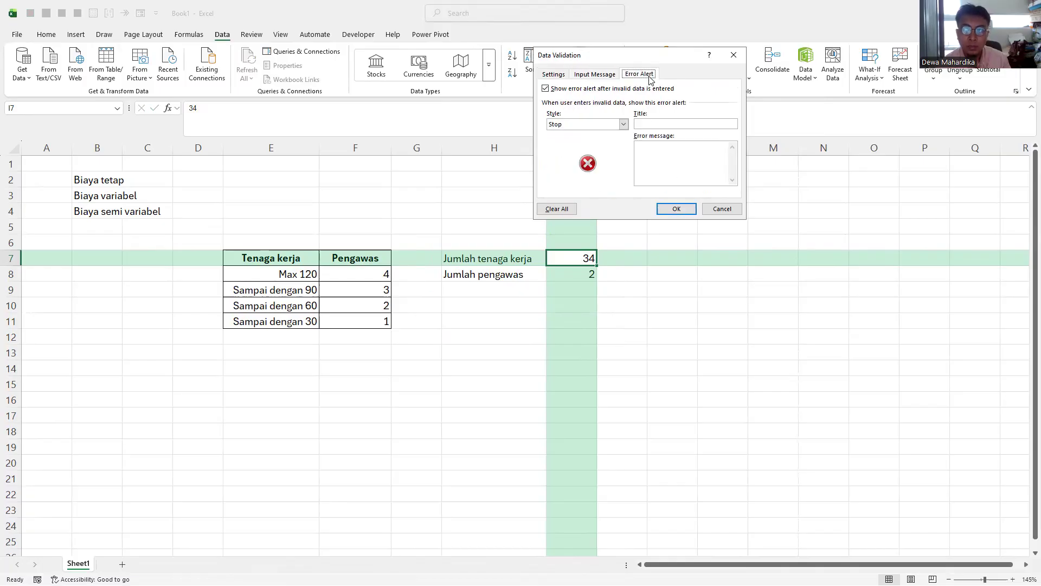
pyautogui.click(603, 76)
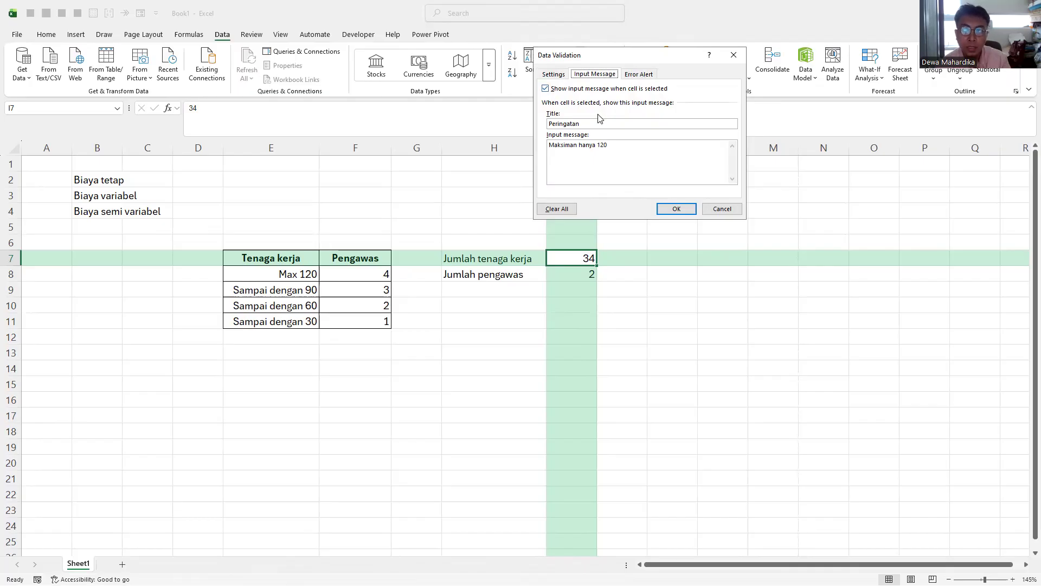
pyautogui.moveTo(591, 124); pyautogui.dragTo(548, 123)
pyautogui.hotkey('ctrl', 'c')
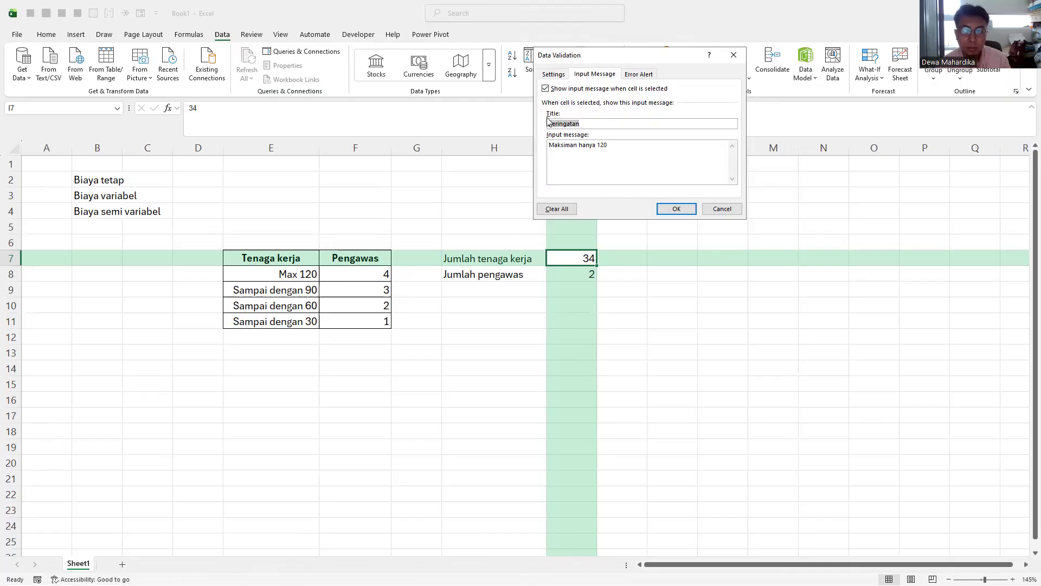
pyautogui.click(638, 75)
pyautogui.click(650, 123)
pyautogui.hotkey('ctrl', 'v')
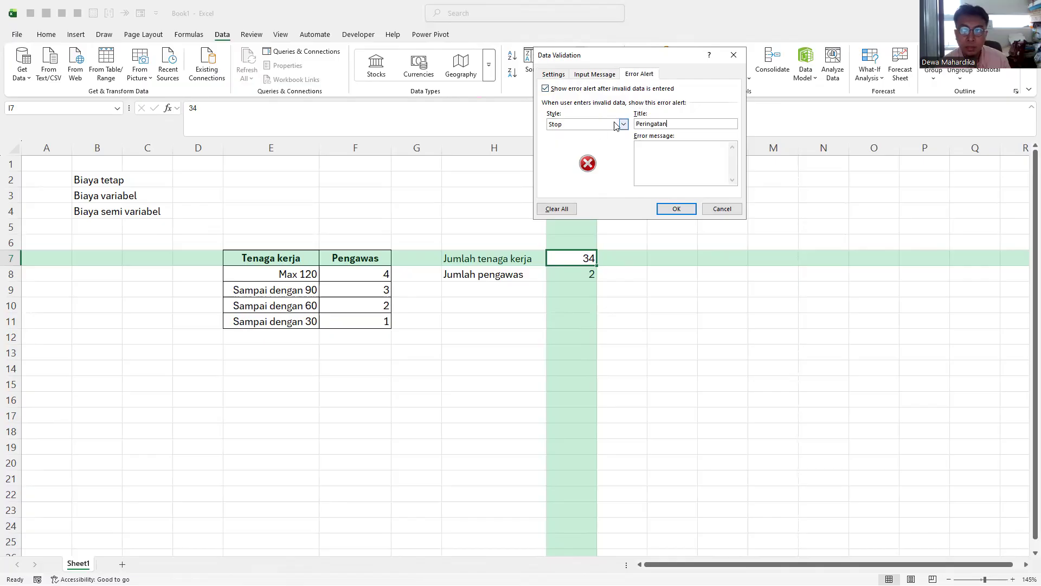
pyautogui.click(624, 124)
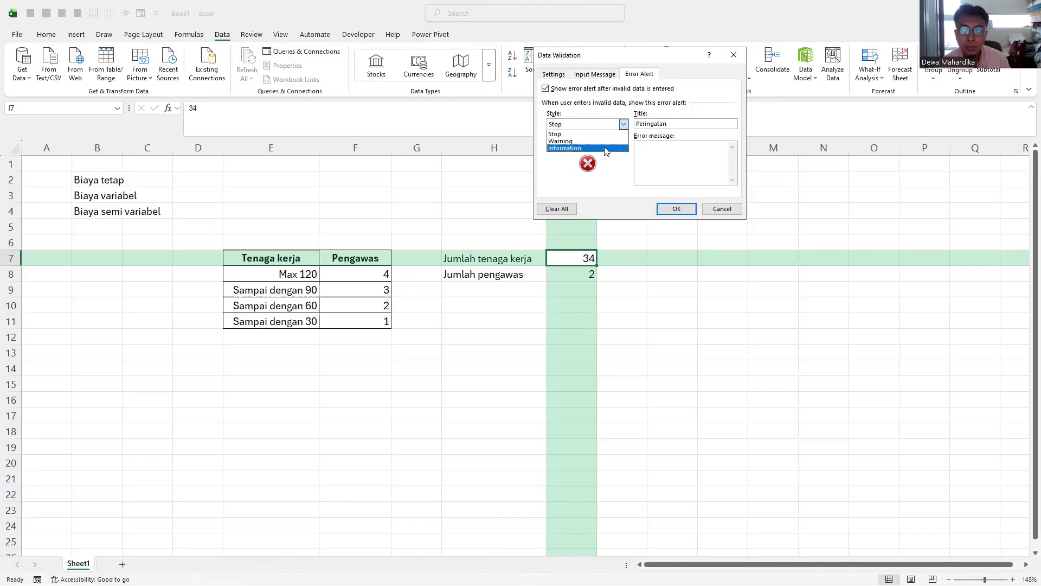
# Step: Copy the input message "Maksiman hanya 120" into the error alert's message and apply the validation settings
pyautogui.click(602, 79)
pyautogui.click(602, 78)
pyautogui.moveTo(617, 148); pyautogui.dragTo(531, 152)
pyautogui.hotkey('ctrl', 'c')
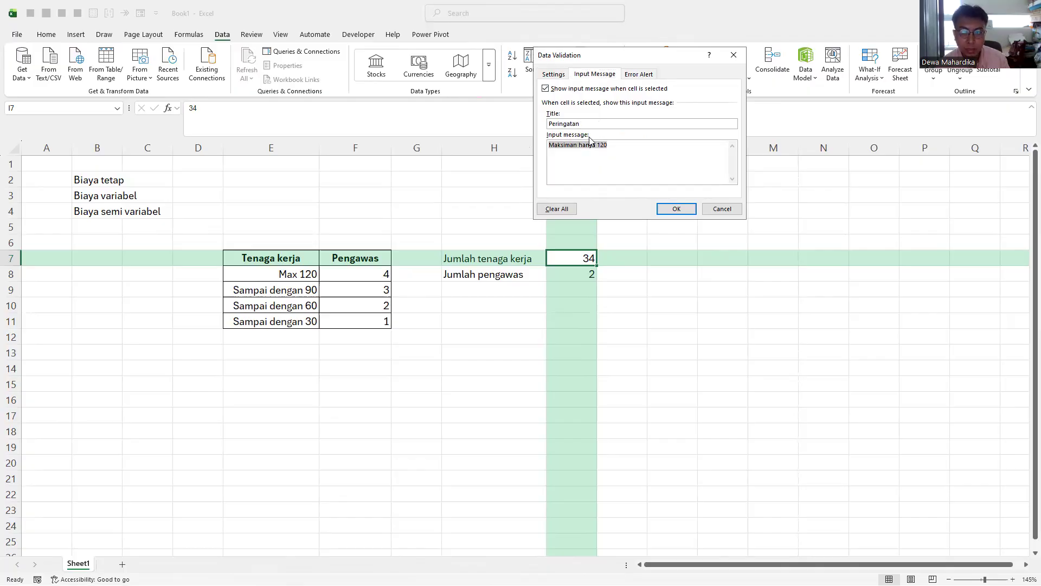
pyautogui.click(642, 74)
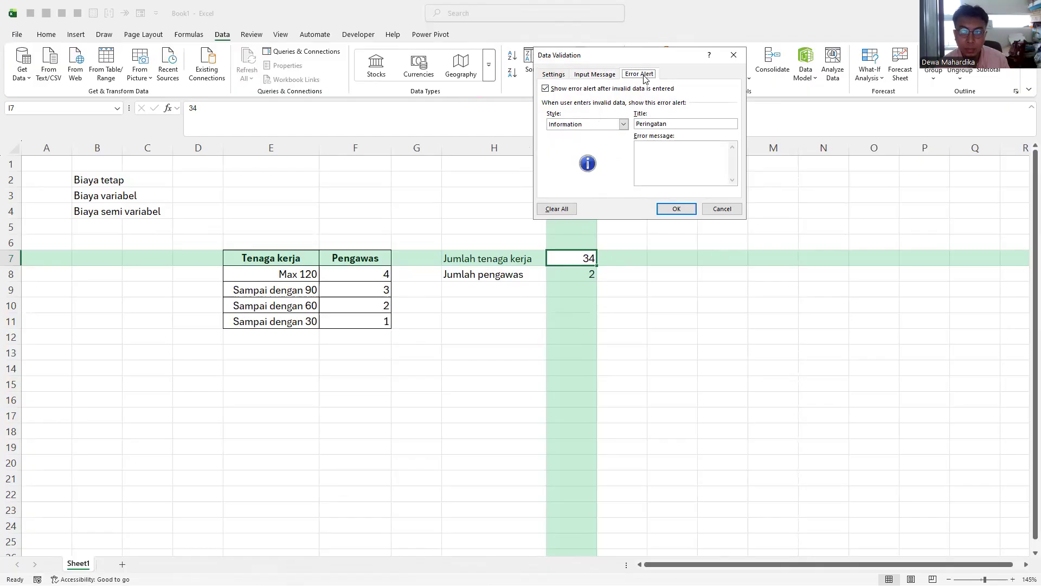
pyautogui.click(658, 149)
pyautogui.hotkey('ctrl', 'v')
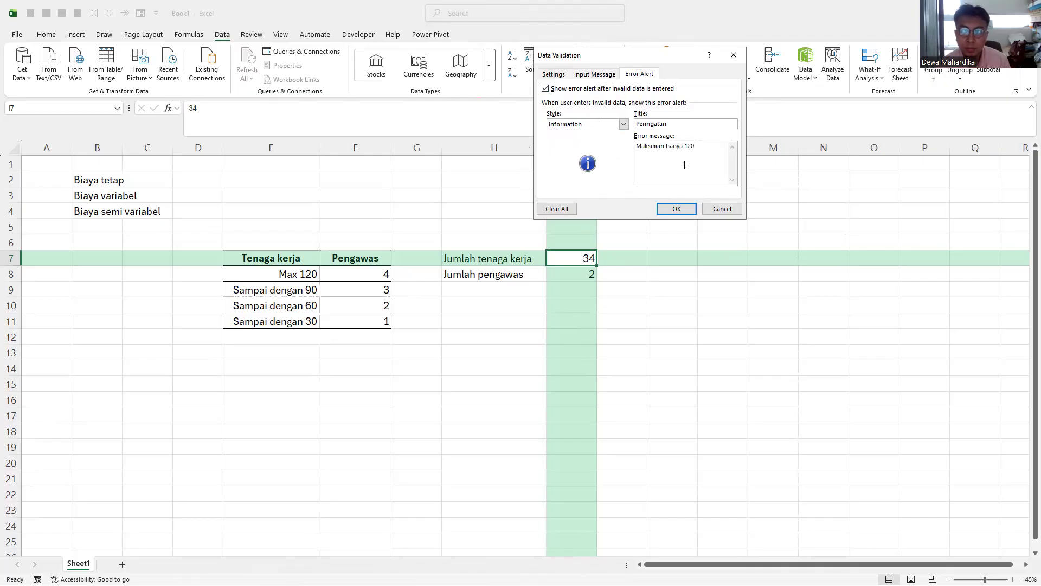
pyautogui.click(677, 209)
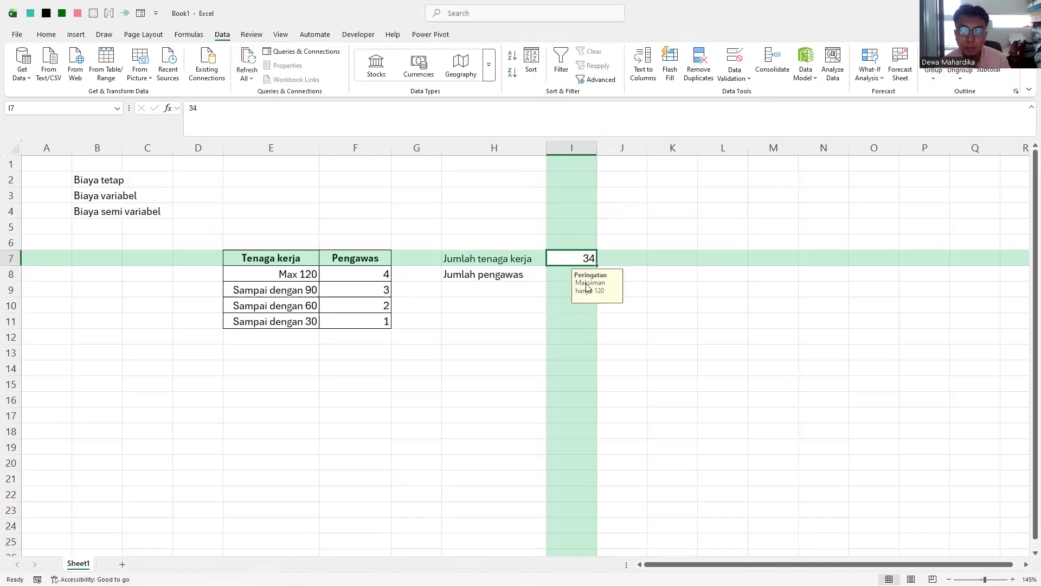
# Step: Reselect I7 to check its input message, and review the message settings in the data validation without changing them
pyautogui.click(673, 270)
pyautogui.click(589, 258)
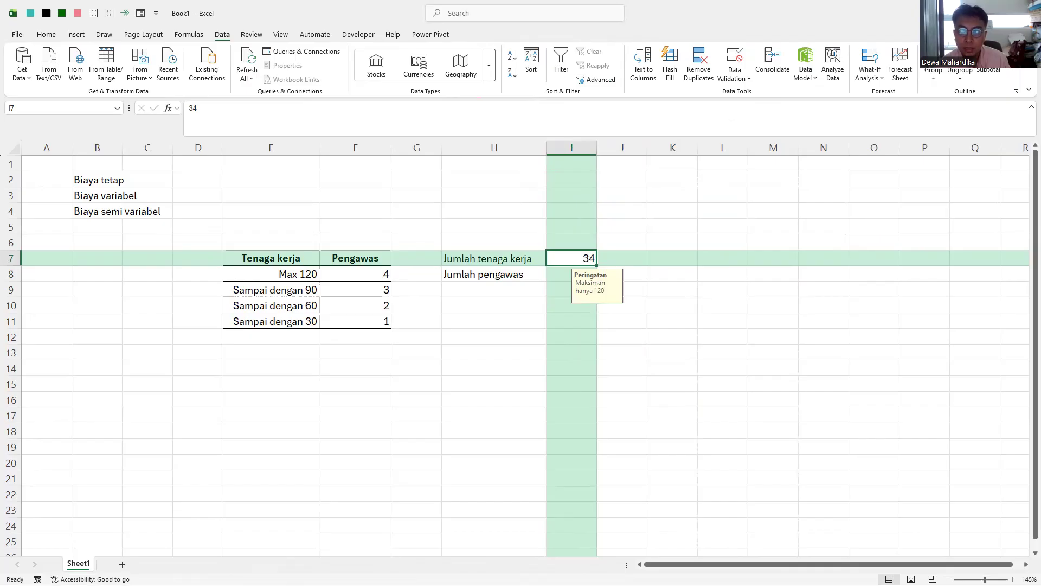
pyautogui.click(747, 80)
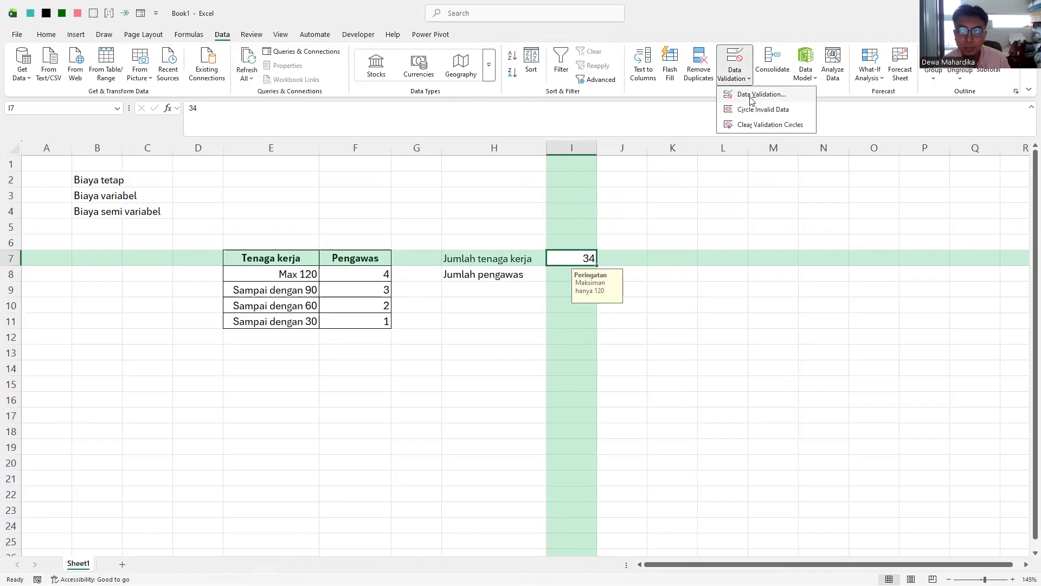
pyautogui.click(753, 94)
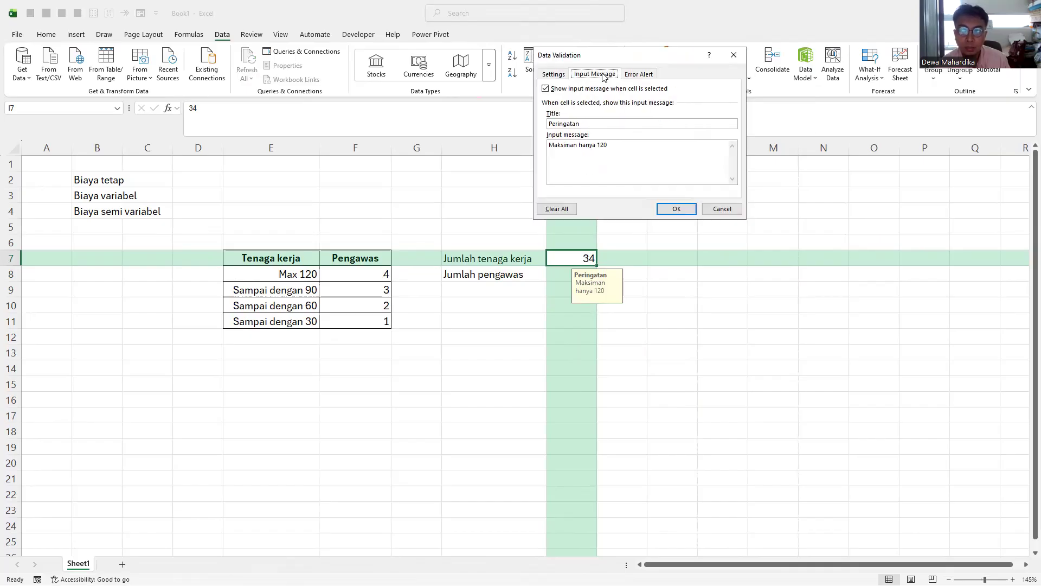
pyautogui.click(722, 210)
pyautogui.click(570, 318)
pyautogui.click(583, 256)
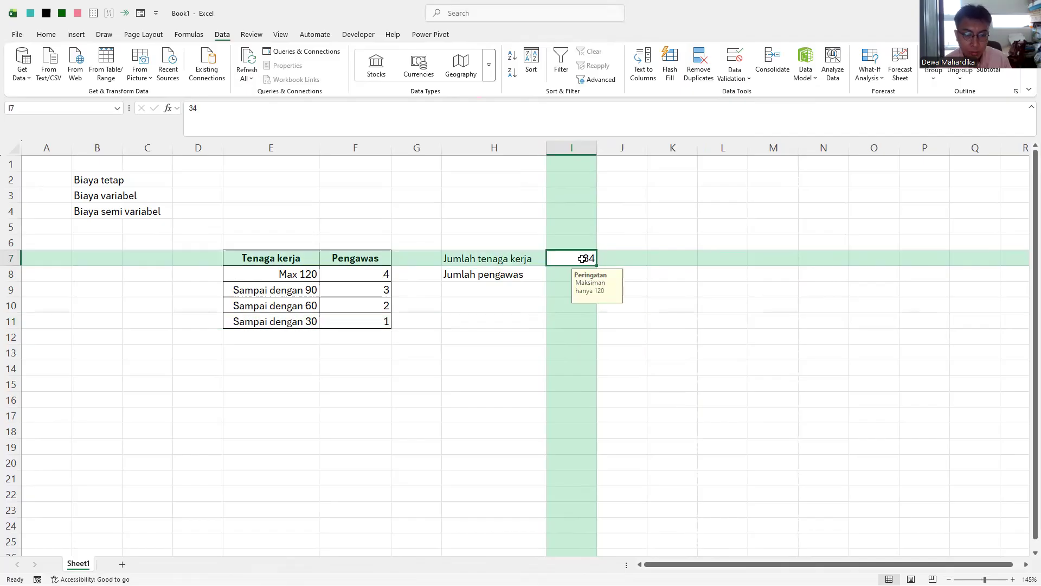
# Step: Test I7's validation by entering 140 as the worker count and accepting the entry despite the alert
pyautogui.write('140')
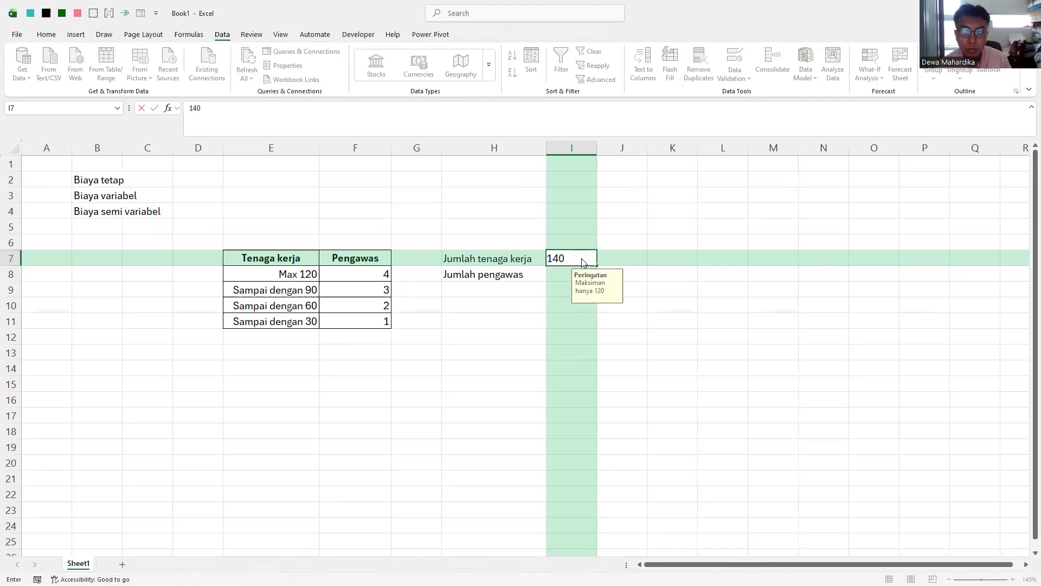
pyautogui.press('Return')
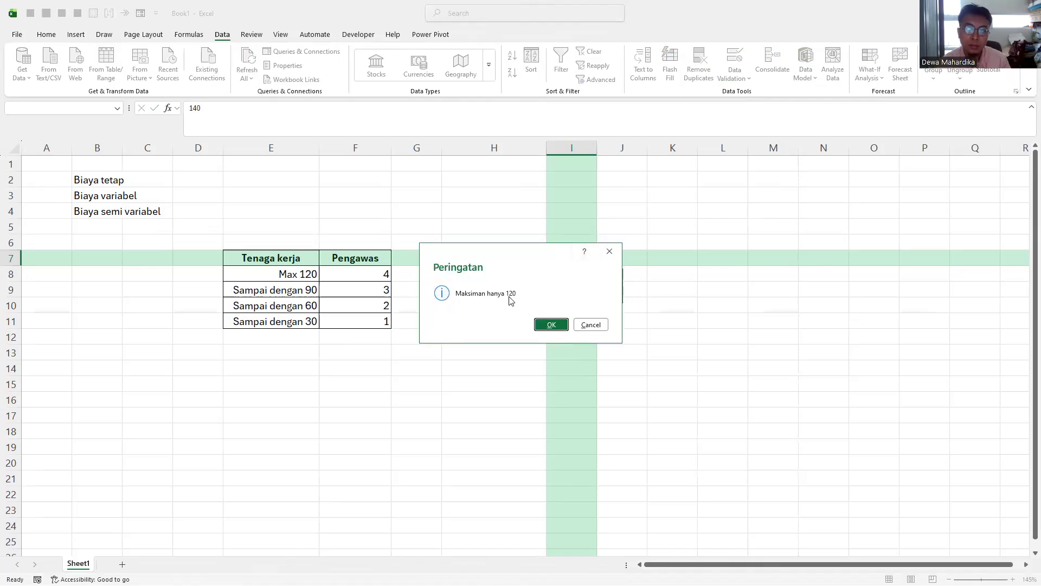
pyautogui.click(551, 325)
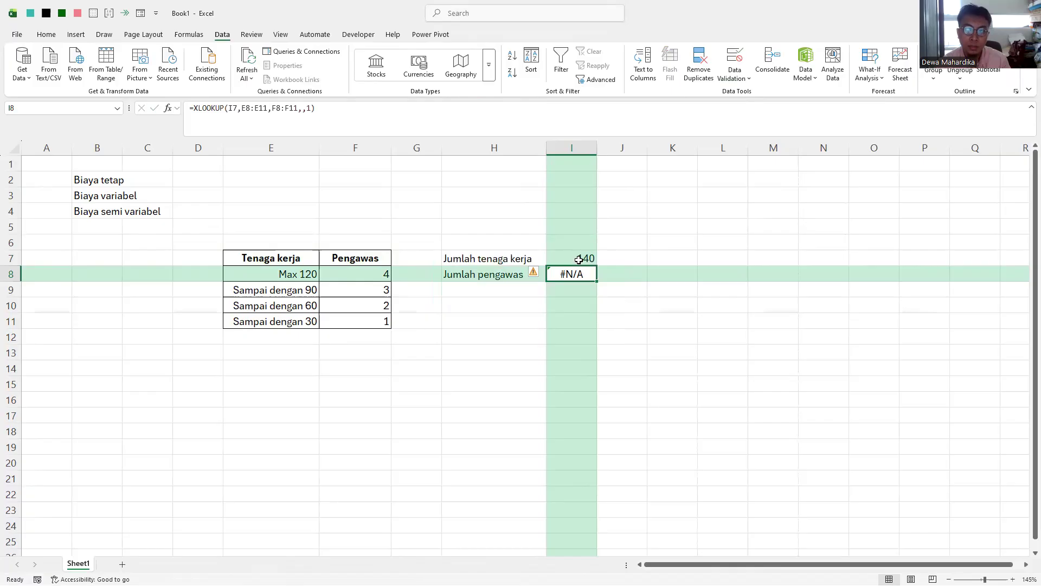
# Step: Set the worker count in I7 to 56
pyautogui.click(580, 259)
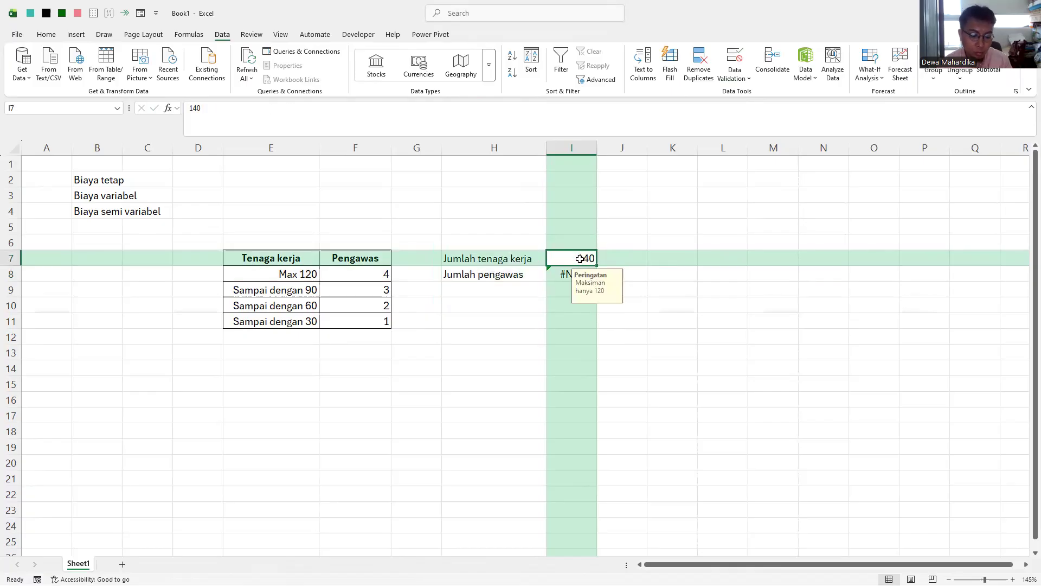
pyautogui.write('56')
pyautogui.press('Return')
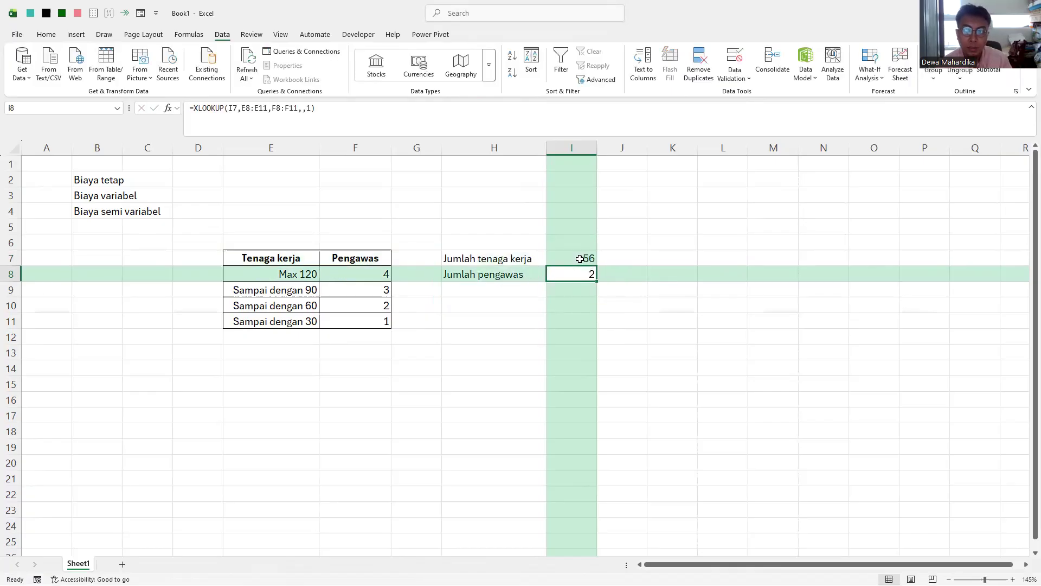
# Step: Create a row of five year headings starting at 2026 with the formula =SEQUENCE(,5,2026) in I6
pyautogui.click(587, 246)
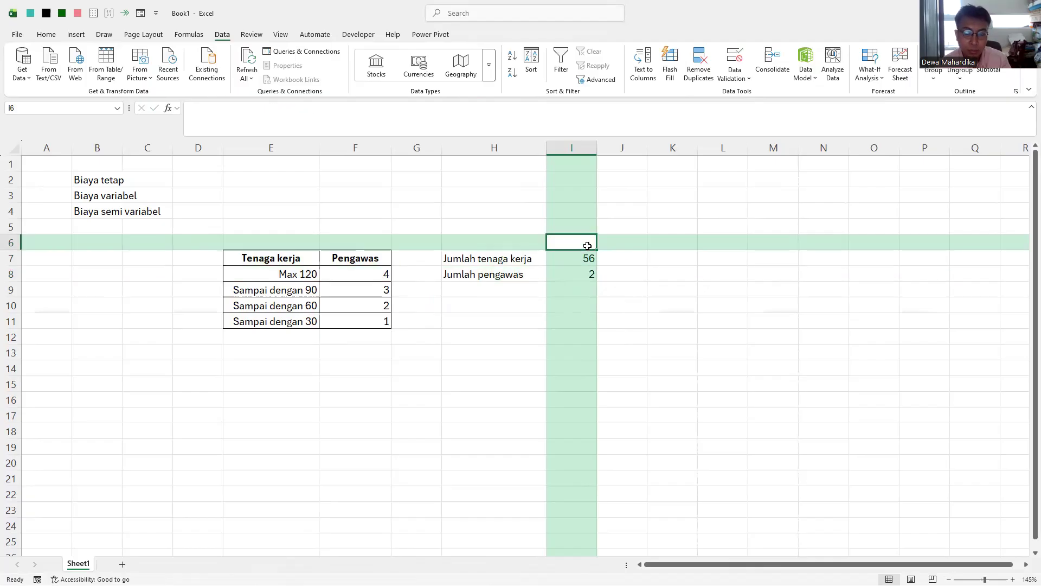
pyautogui.write('=s')
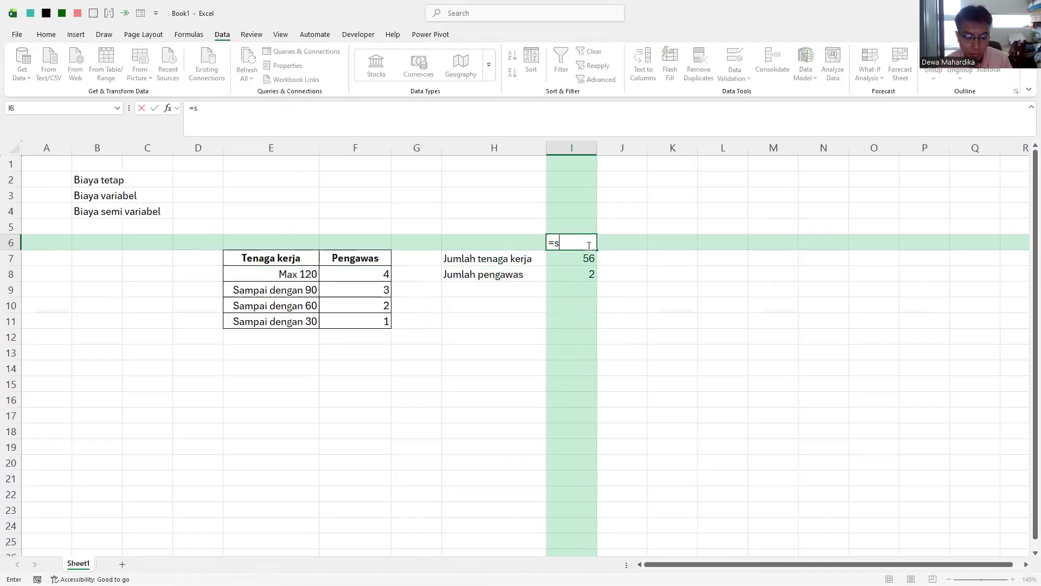
pyautogui.write('equence')
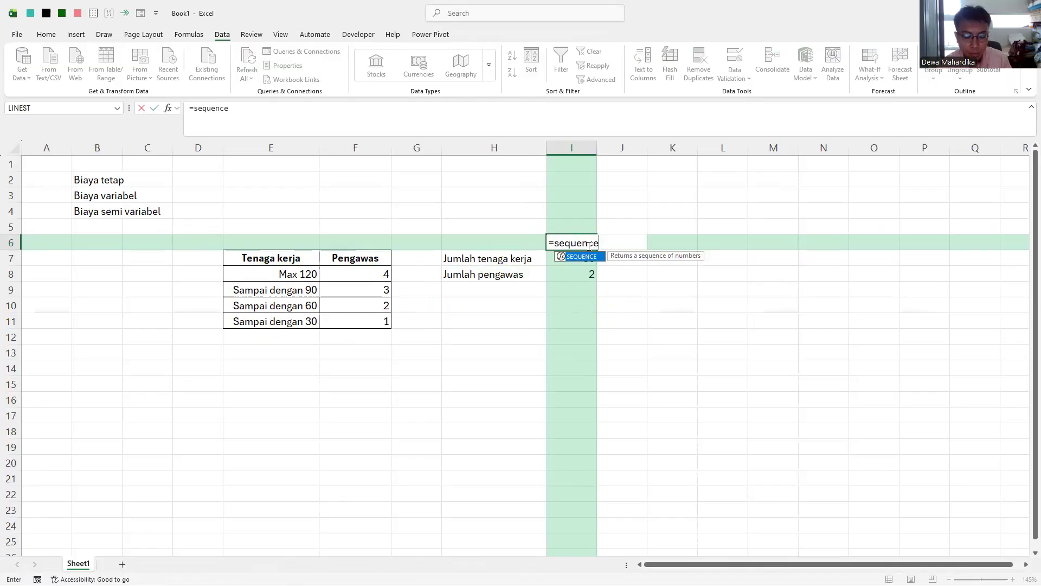
pyautogui.write('(10')
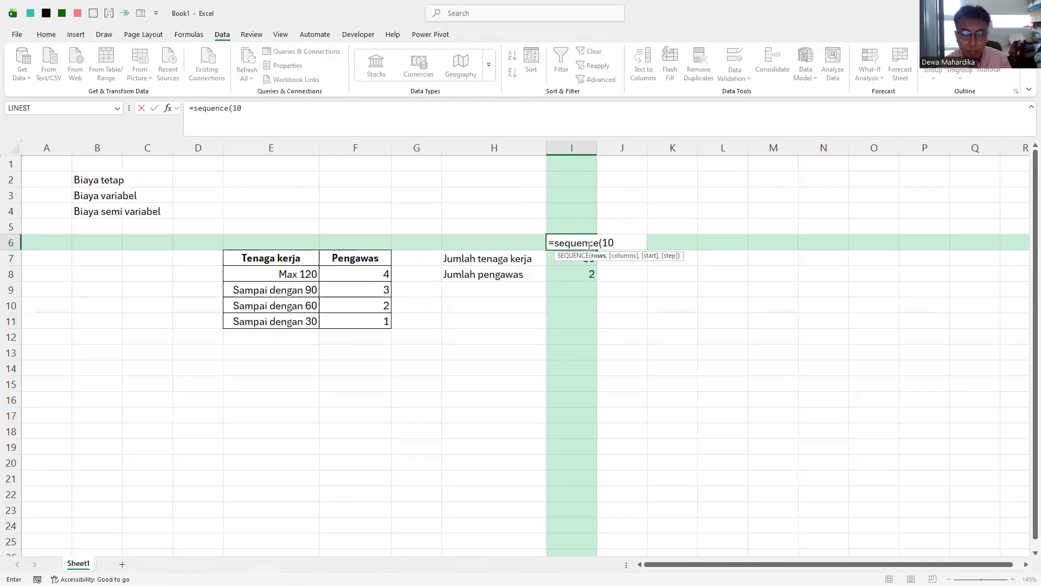
pyautogui.press('BackSpace')
pyautogui.press('BackSpace')
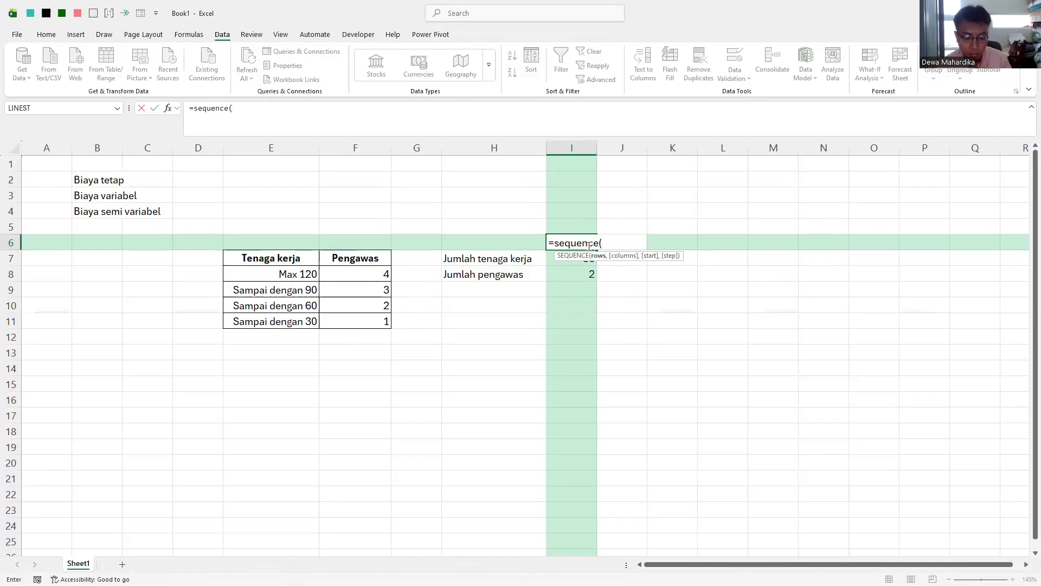
pyautogui.write(',10')
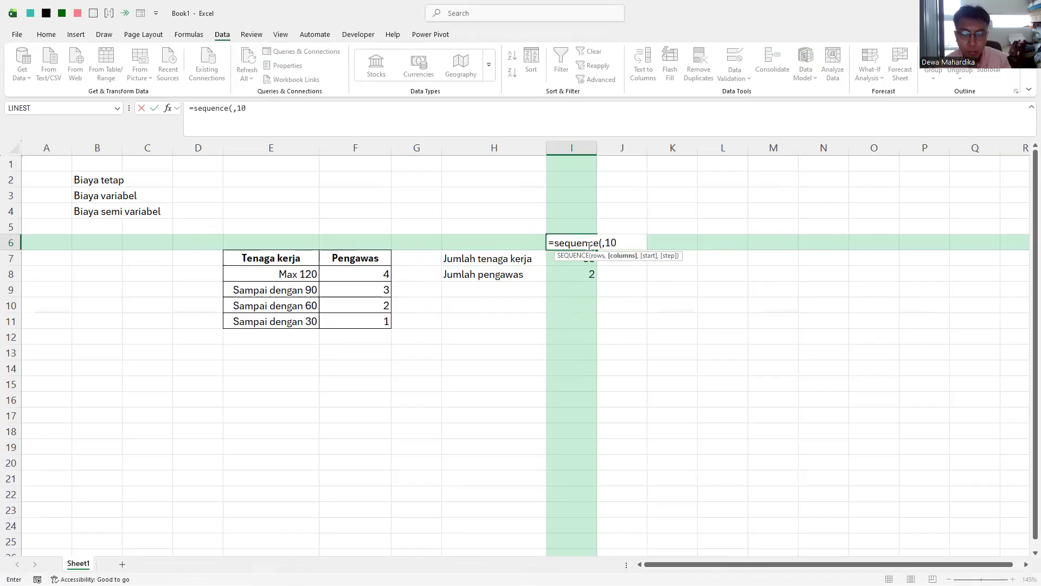
pyautogui.press('BackSpace')
pyautogui.press('BackSpace')
pyautogui.write('5,202')
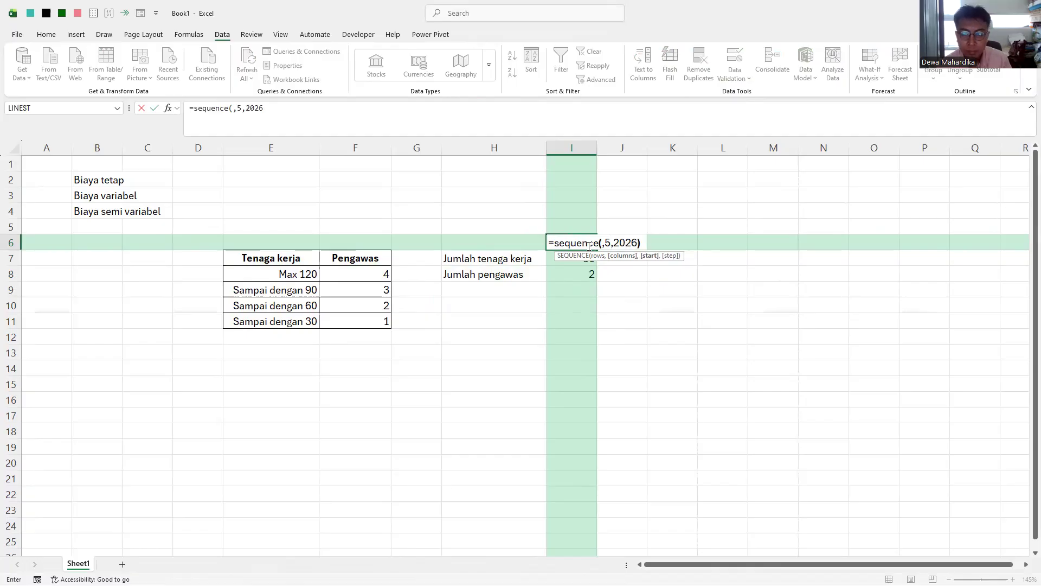
pyautogui.write('6')
pyautogui.press('Return')
pyautogui.click(589, 245)
pyautogui.press('Down')
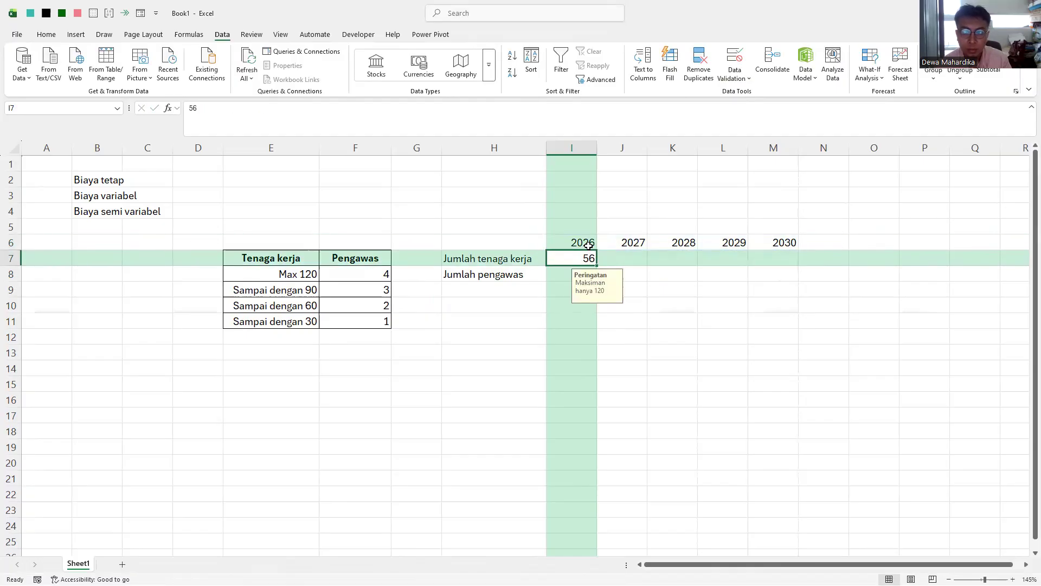
# Step: Enter the worker counts 23, 55, 78 and 113 for 2027 through 2030 in J7:M7
pyautogui.click(607, 258)
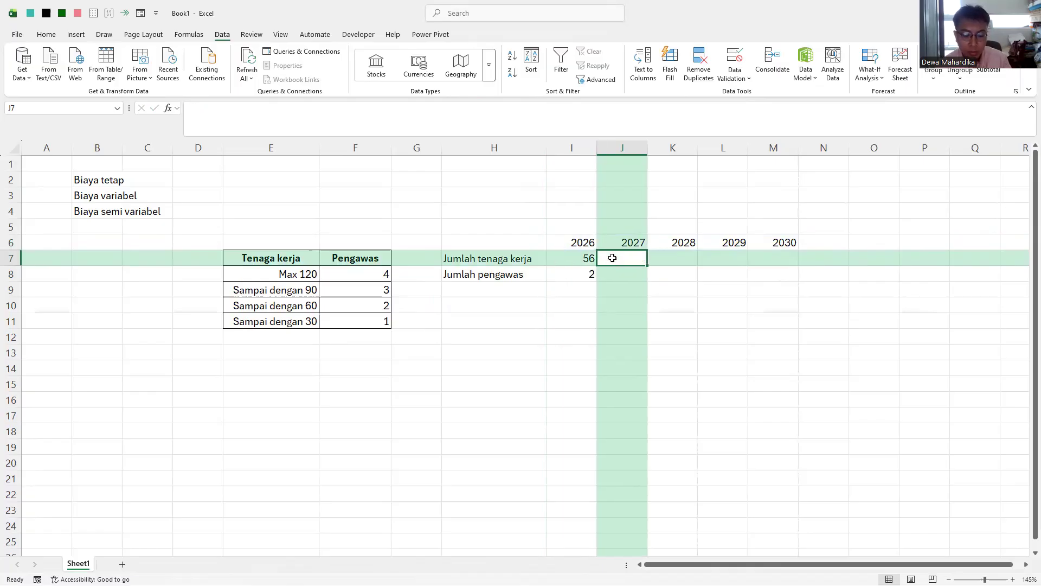
pyautogui.write('23')
pyautogui.press('Tab')
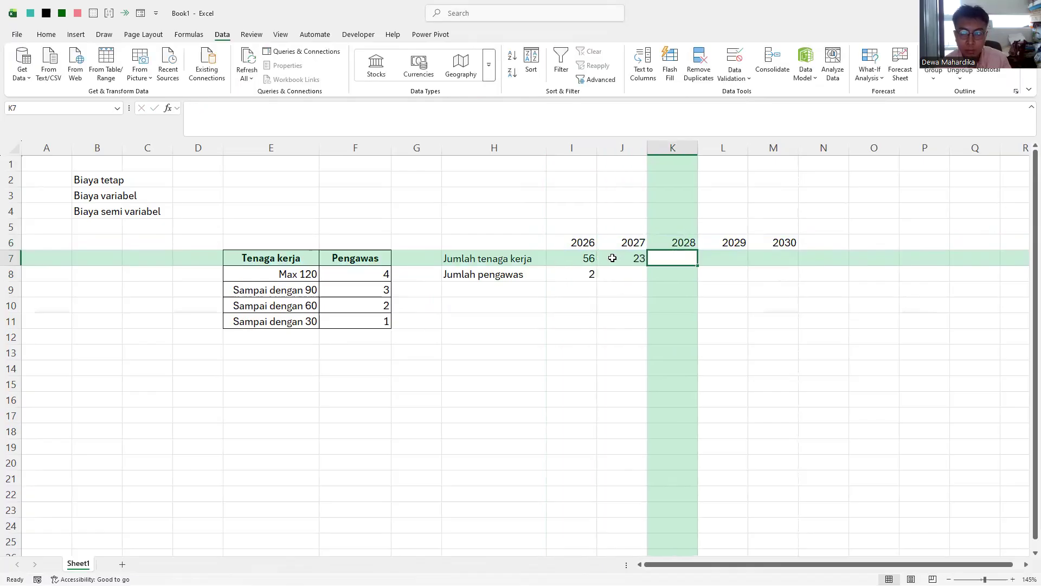
pyautogui.write('55')
pyautogui.press('Tab')
pyautogui.write('78')
pyautogui.press('Tab')
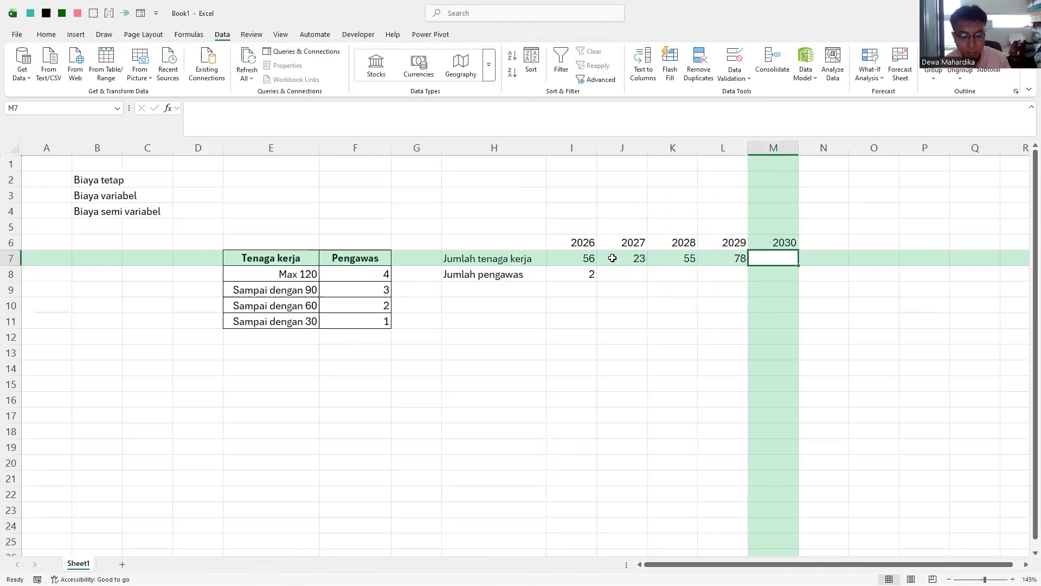
pyautogui.write('113')
pyautogui.press('Left')
# Step: Change the XLOOKUP lookup value in I8 to the range I7:M7 so the supervisor counts spill across all years
pyautogui.press('Left')
pyautogui.press('Left')
pyautogui.press('Left')
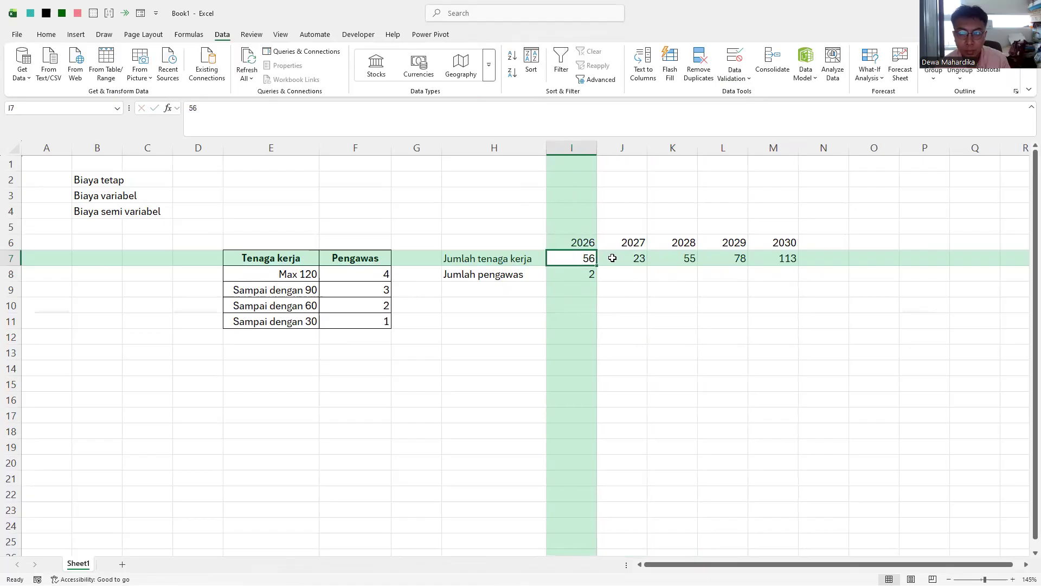
pyautogui.press('Down')
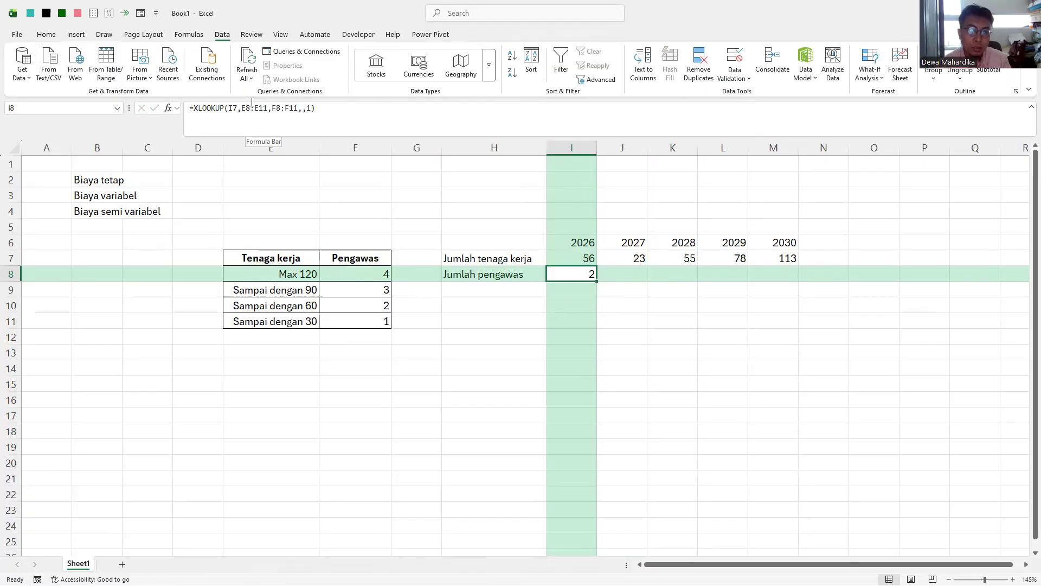
pyautogui.doubleClick(230, 108)
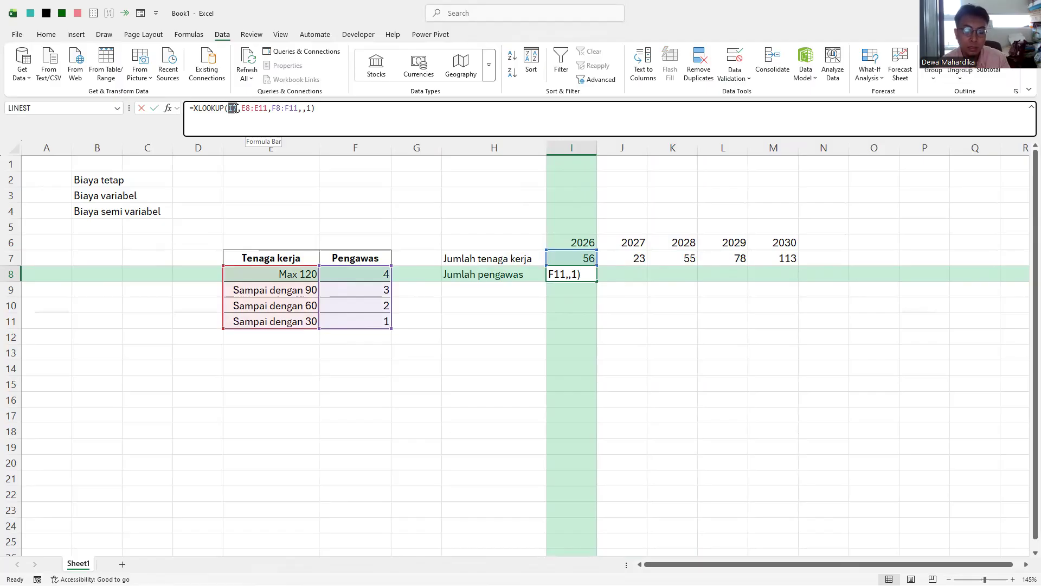
pyautogui.moveTo(580, 257); pyautogui.dragTo(767, 261)
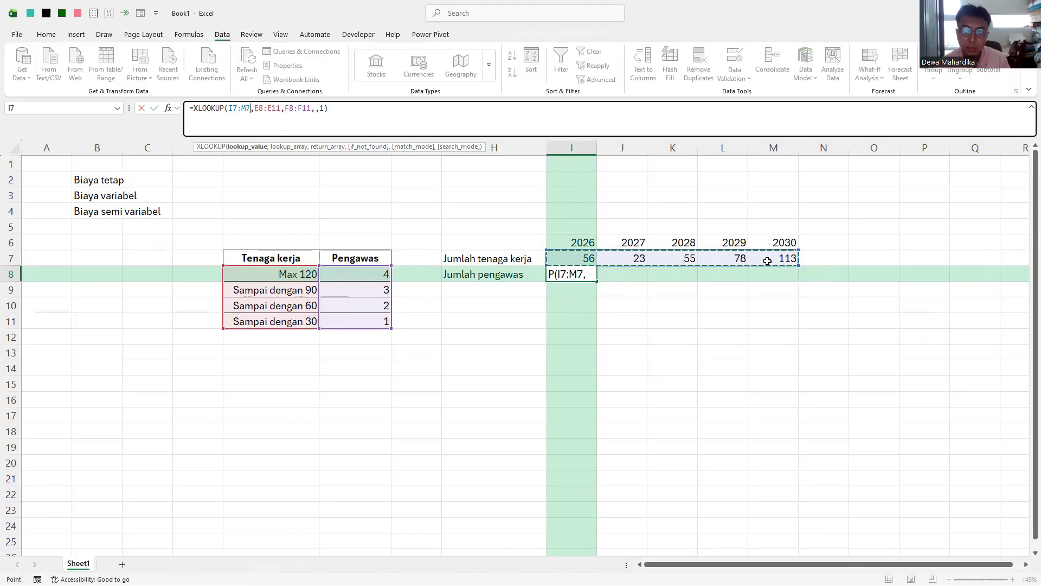
pyautogui.press('Return')
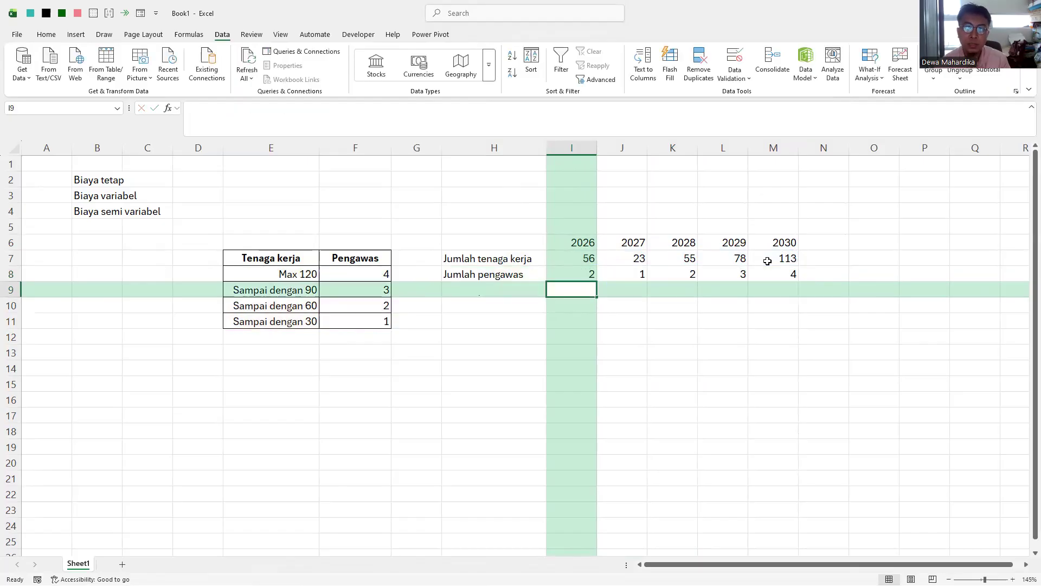
# Step: Compare each year's worker count in row 7 with the matching supervisor tier in the Tenaga kerja and Pengawas table
pyautogui.click(587, 260)
pyautogui.click(637, 260)
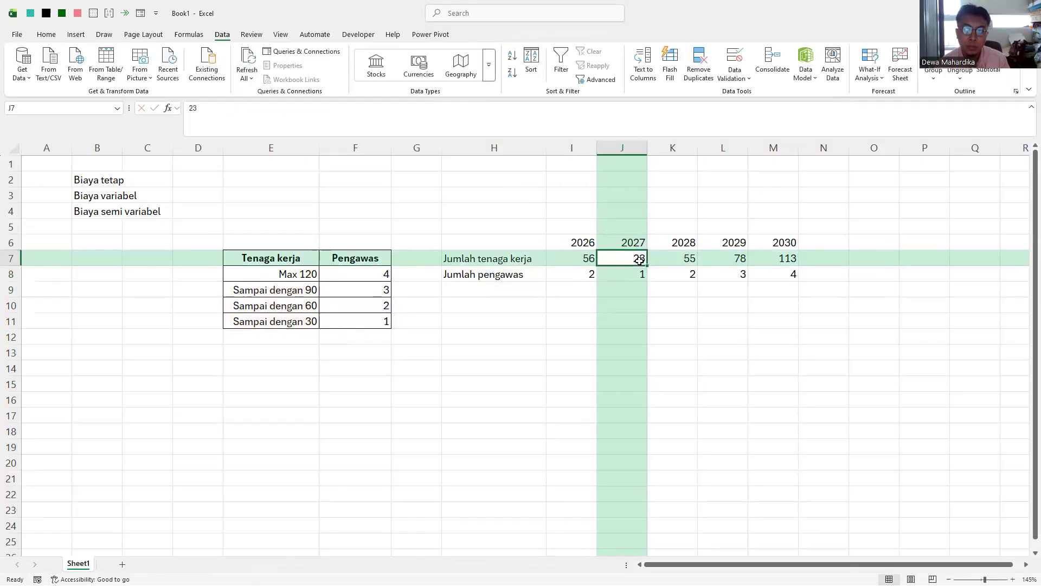
pyautogui.click(374, 321)
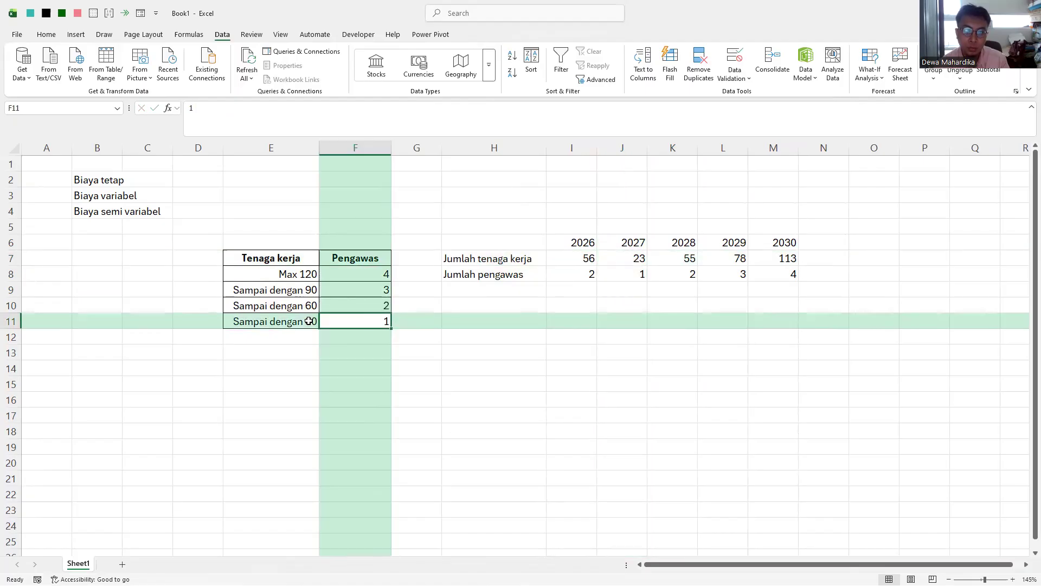
pyautogui.click(660, 269)
pyautogui.click(374, 304)
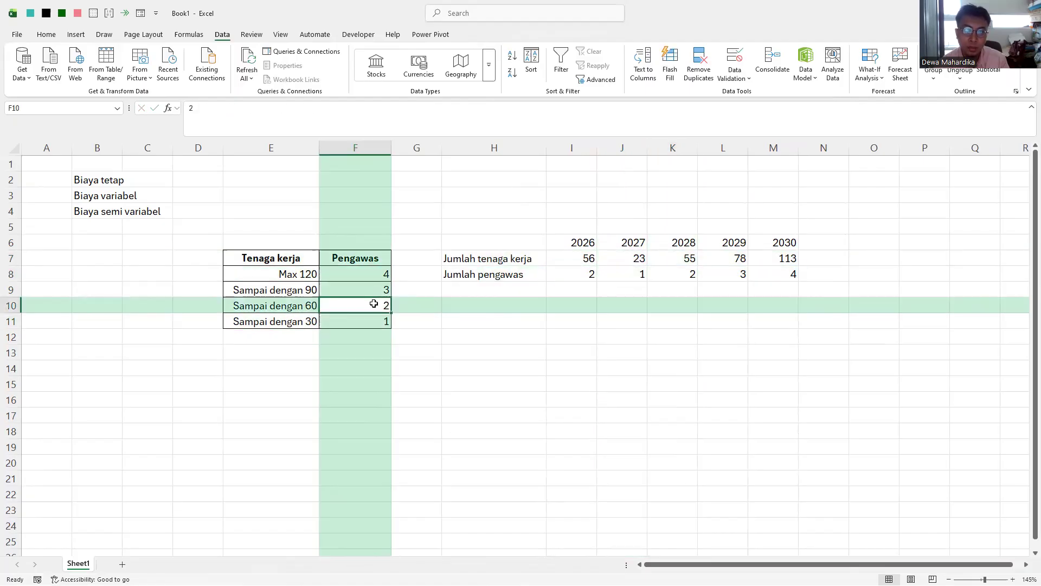
pyautogui.click(715, 258)
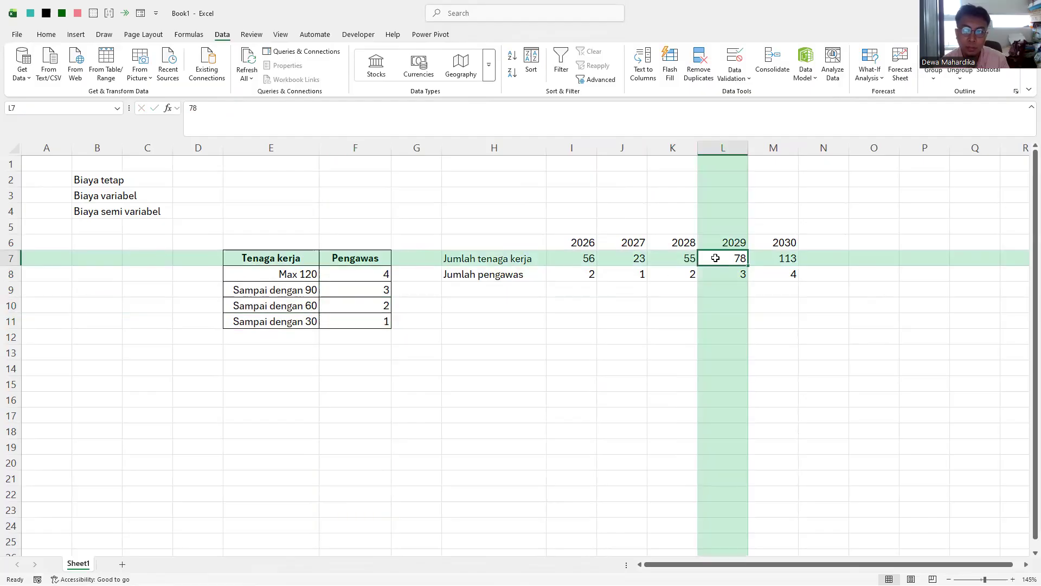
pyautogui.click(351, 292)
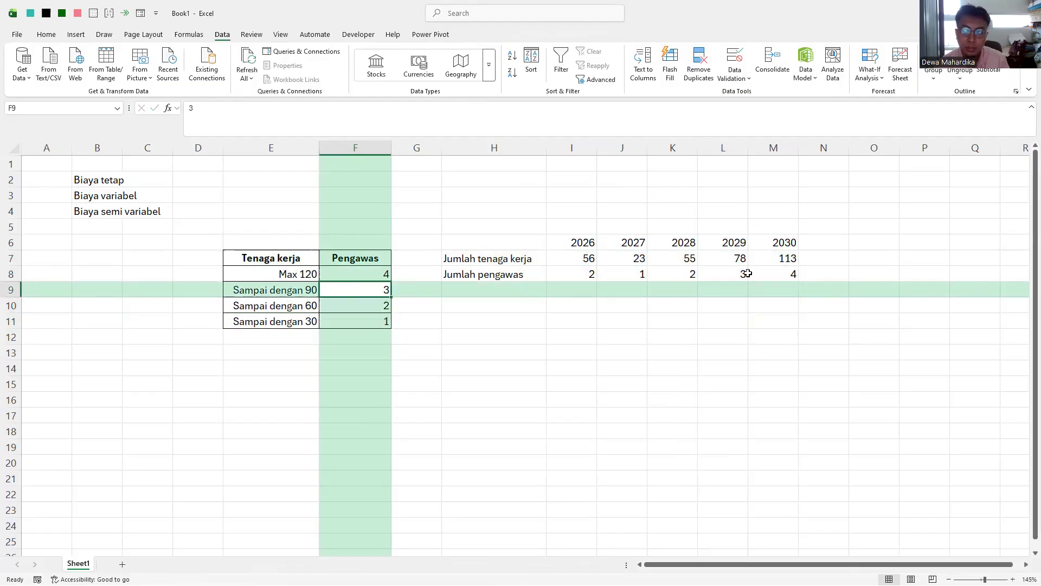
pyautogui.click(770, 262)
pyautogui.click(586, 260)
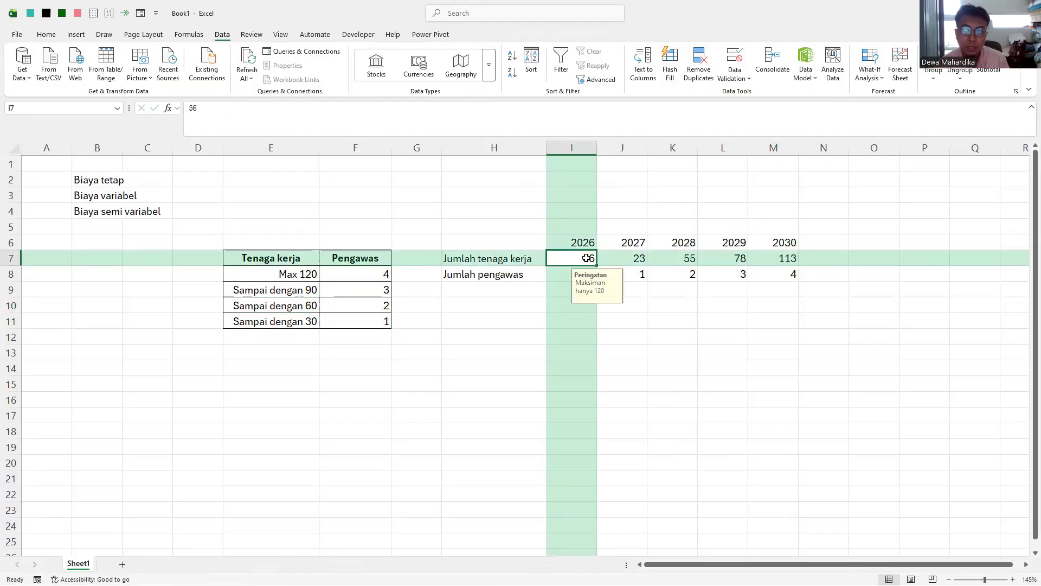
# Step: Review the SEQUENCE formula in I6 and the I7:M7 lookup range in I8's XLOOKUP formula without changing them
pyautogui.click(565, 277)
pyautogui.click(587, 241)
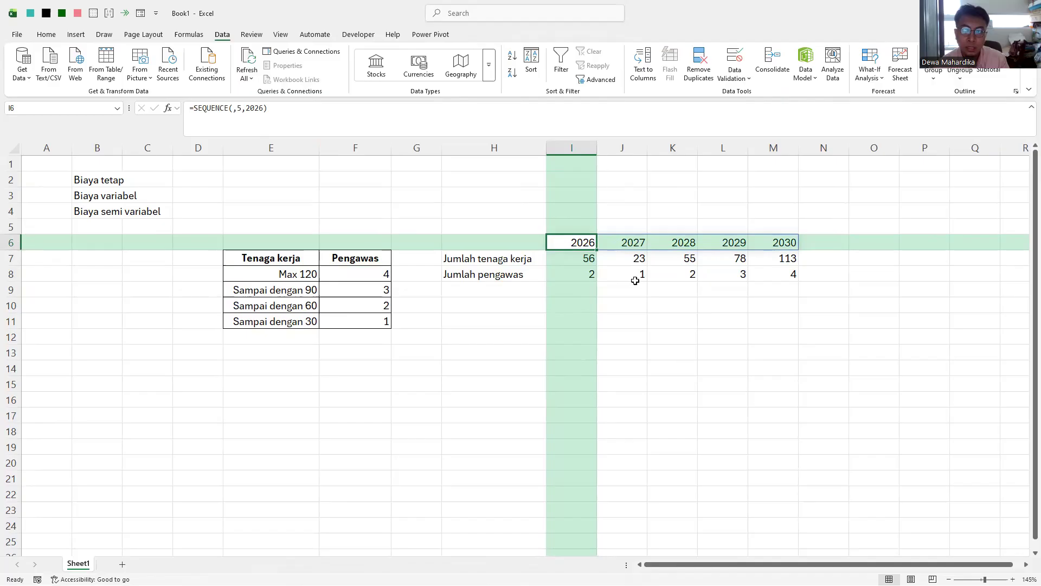
pyautogui.click(633, 243)
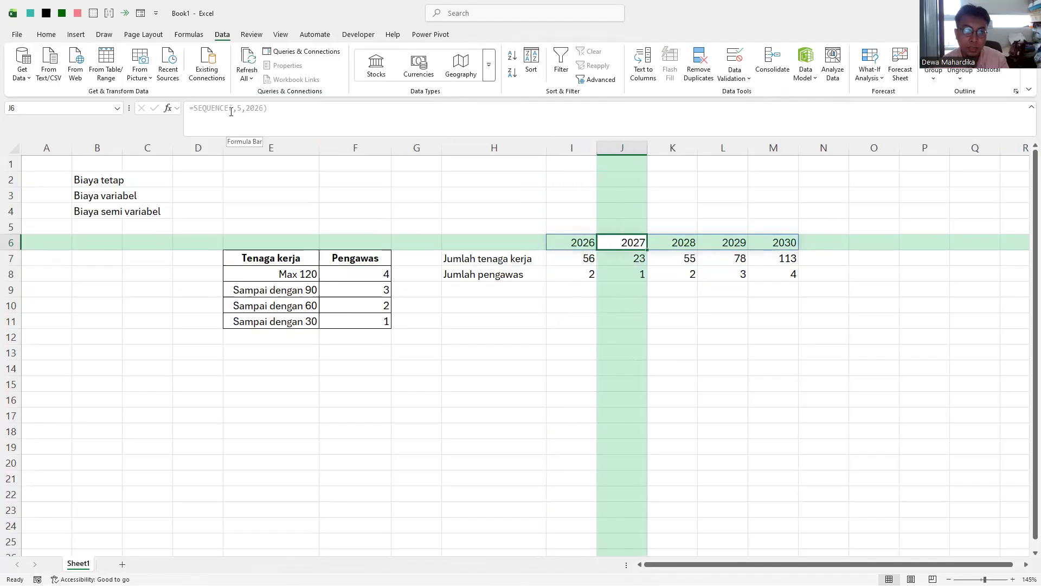
pyautogui.press('Left')
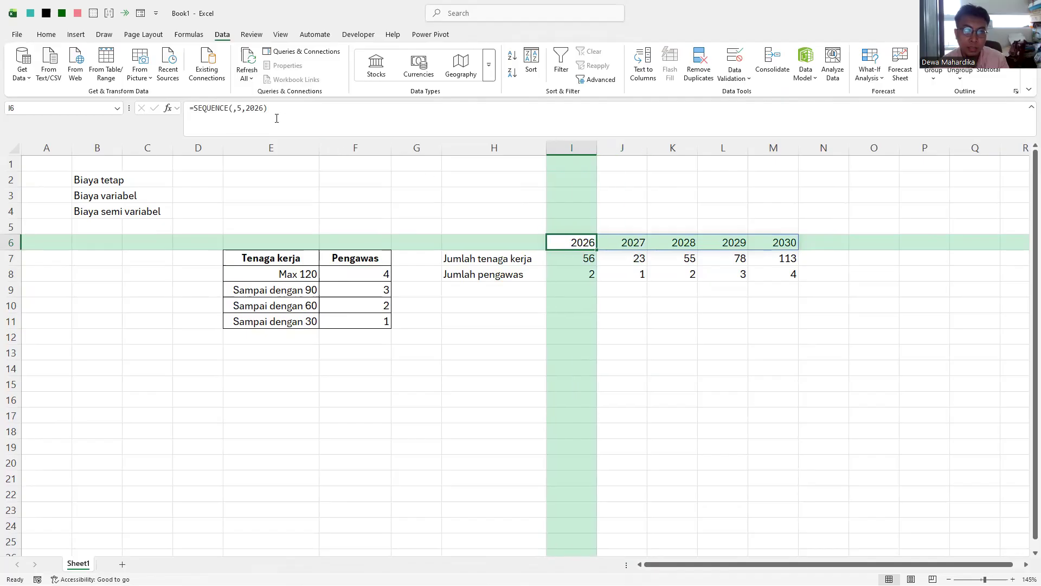
pyautogui.moveTo(273, 108); pyautogui.dragTo(189, 107)
pyautogui.press('Return')
pyautogui.press('Down')
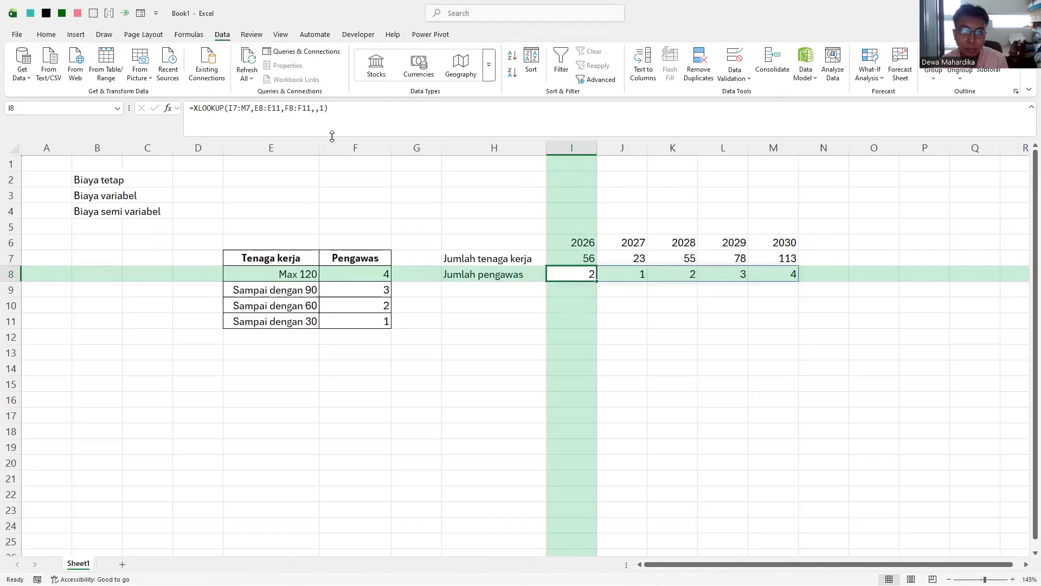
pyautogui.moveTo(229, 108); pyautogui.dragTo(251, 108)
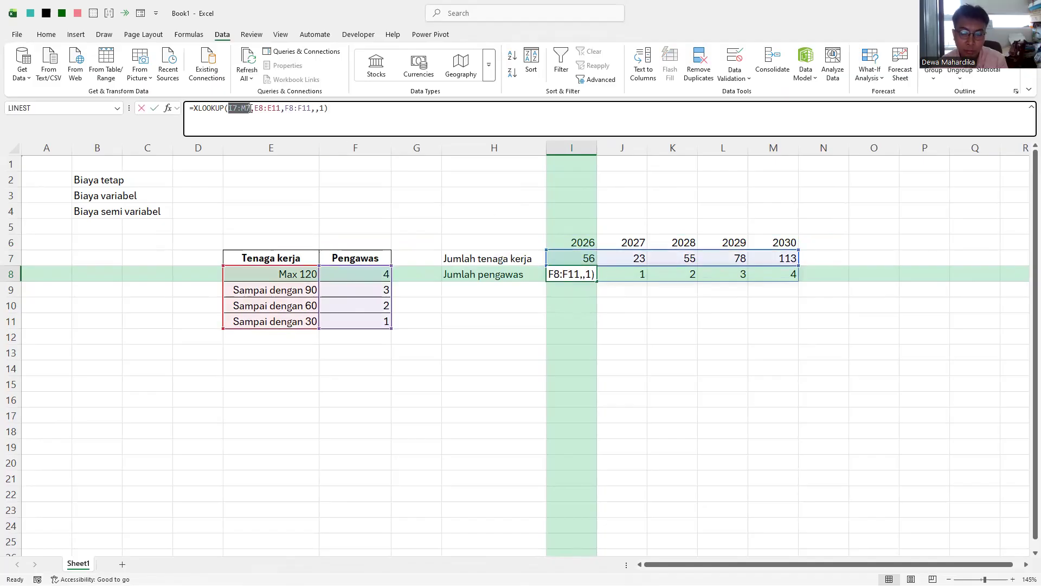
pyautogui.press('Return')
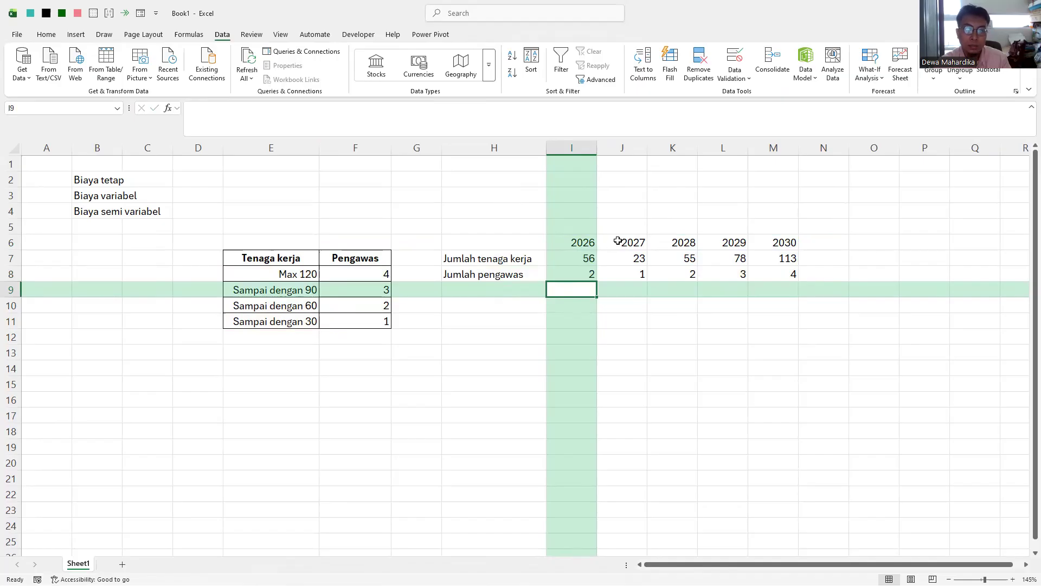
# Step: Review the cost type labels Biaya tetap, Biaya variabel and Biaya semi variabel in B2:B4
pyautogui.click(457, 364)
pyautogui.click(508, 324)
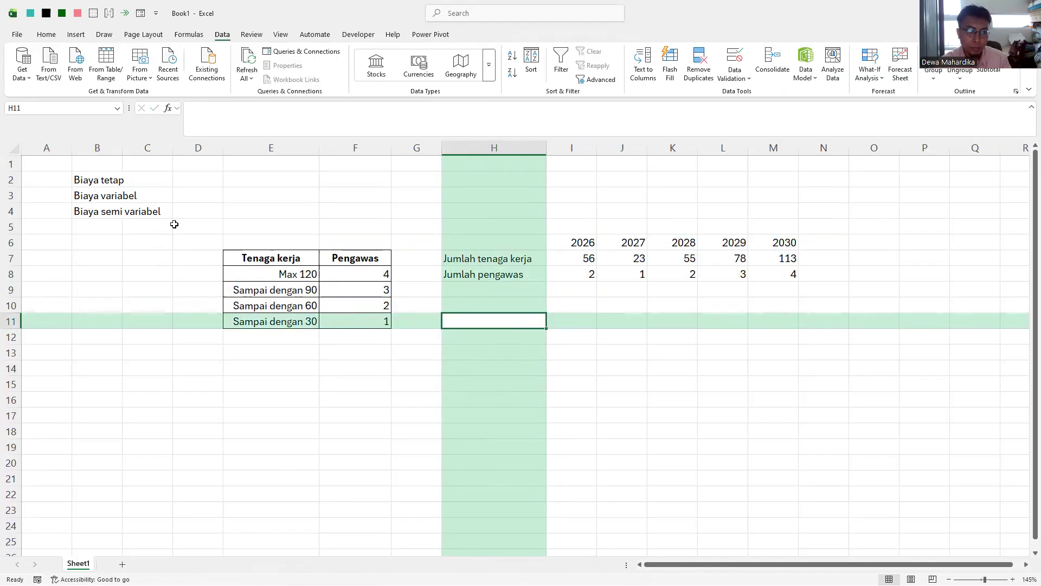
pyautogui.click(98, 198)
pyautogui.click(101, 182)
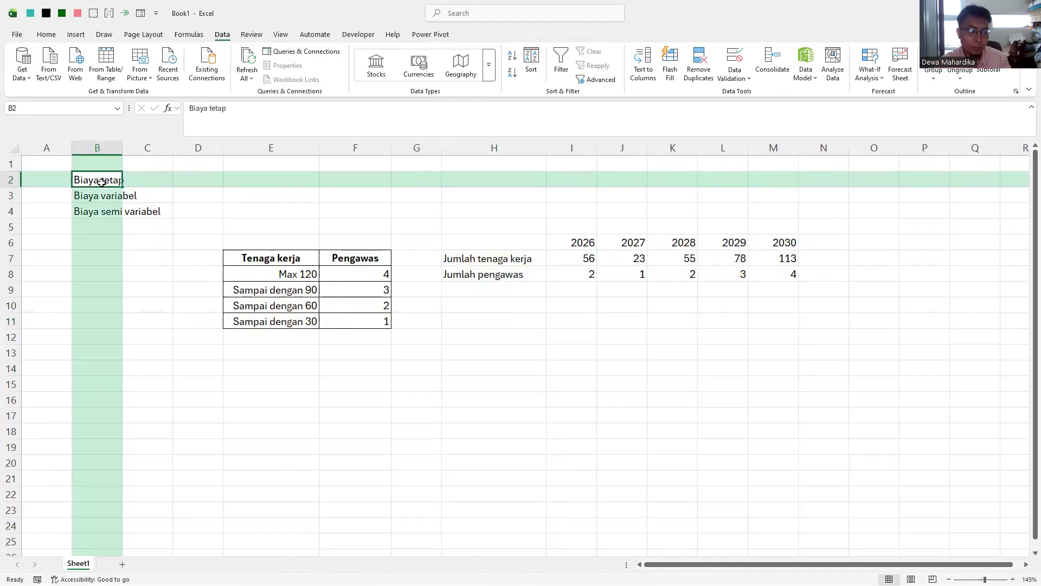
pyautogui.click(99, 197)
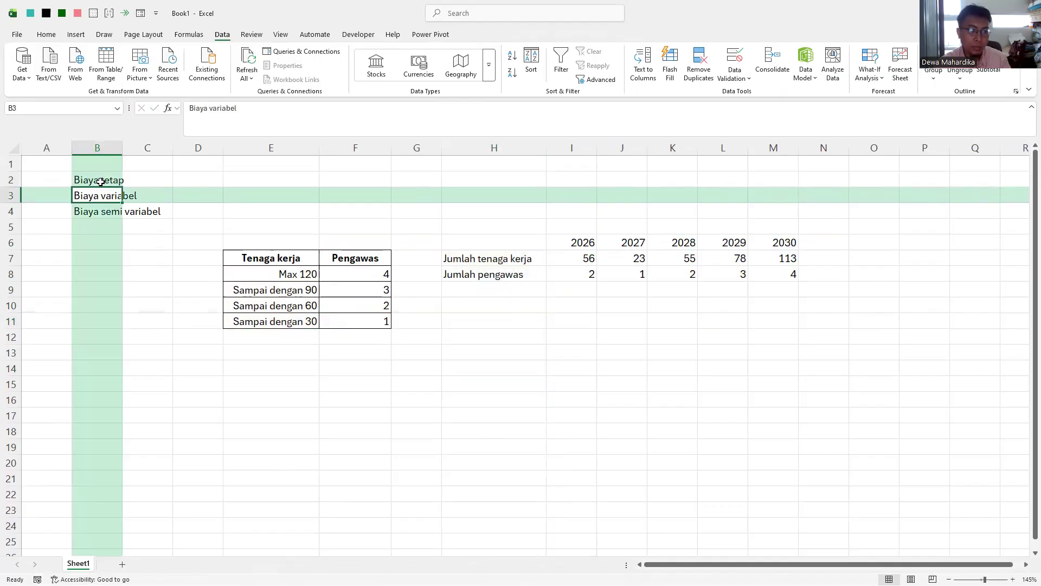
pyautogui.click(100, 182)
pyautogui.click(104, 212)
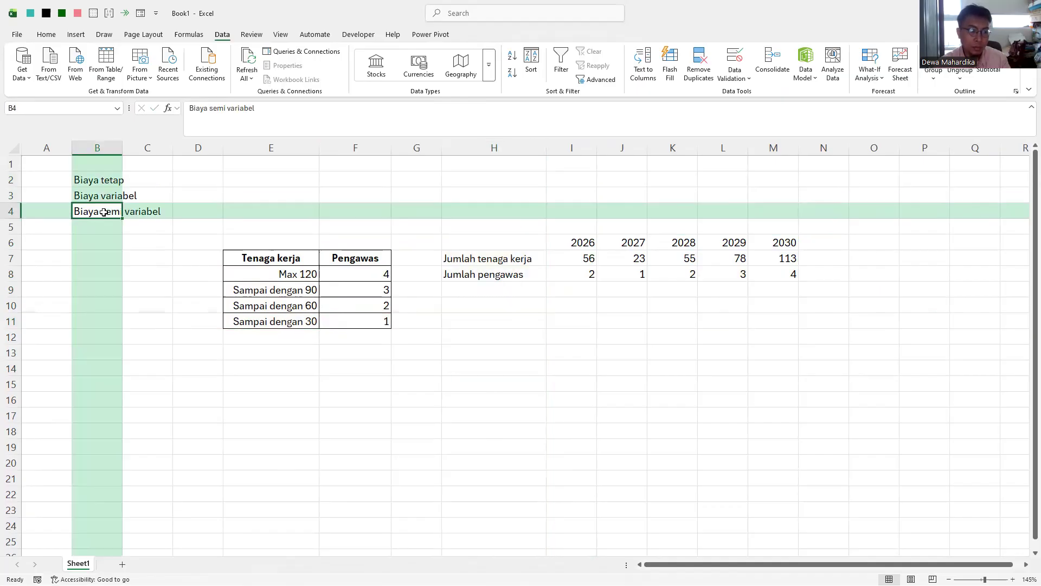